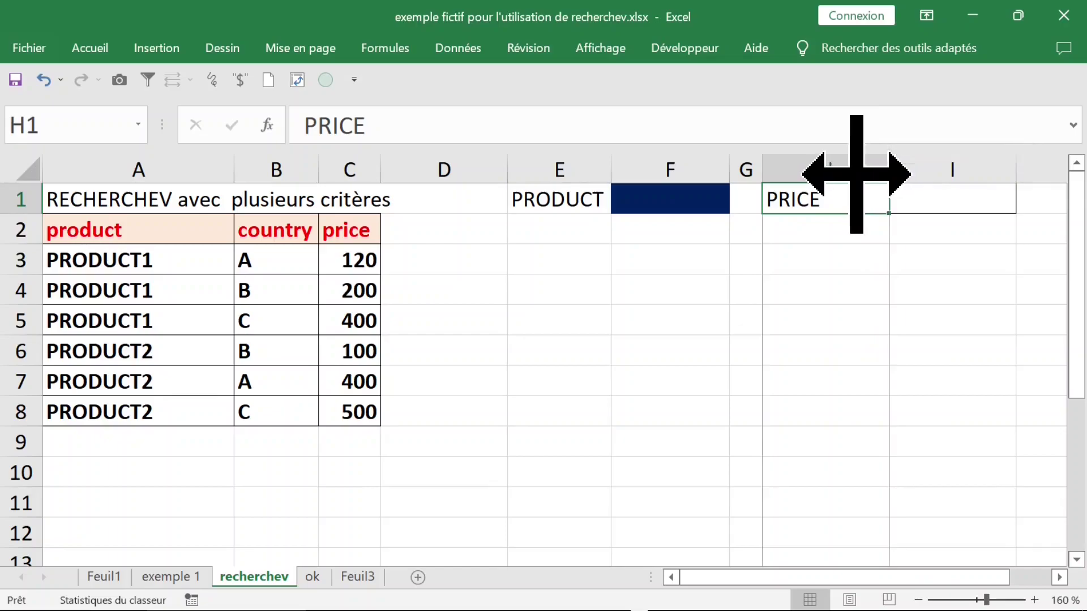
Step: Start a RECHERCHEV formula in cell I1 with its function arguments dialog moved clear of the row 1 cells
{"action": "left_click", "coordinate": [913, 205]}
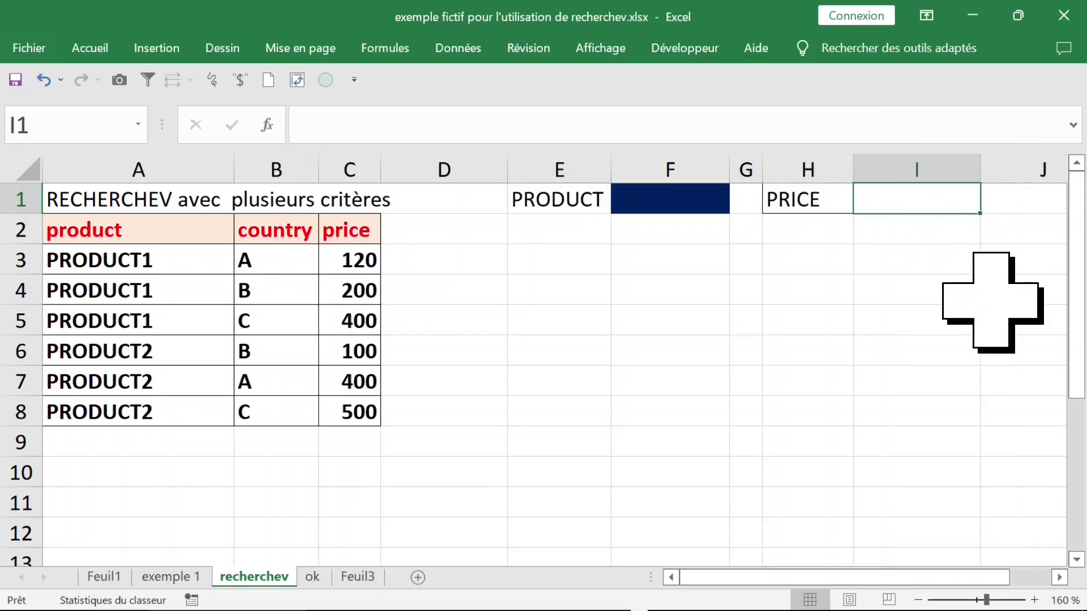
{"action": "type", "text": "=reche"}
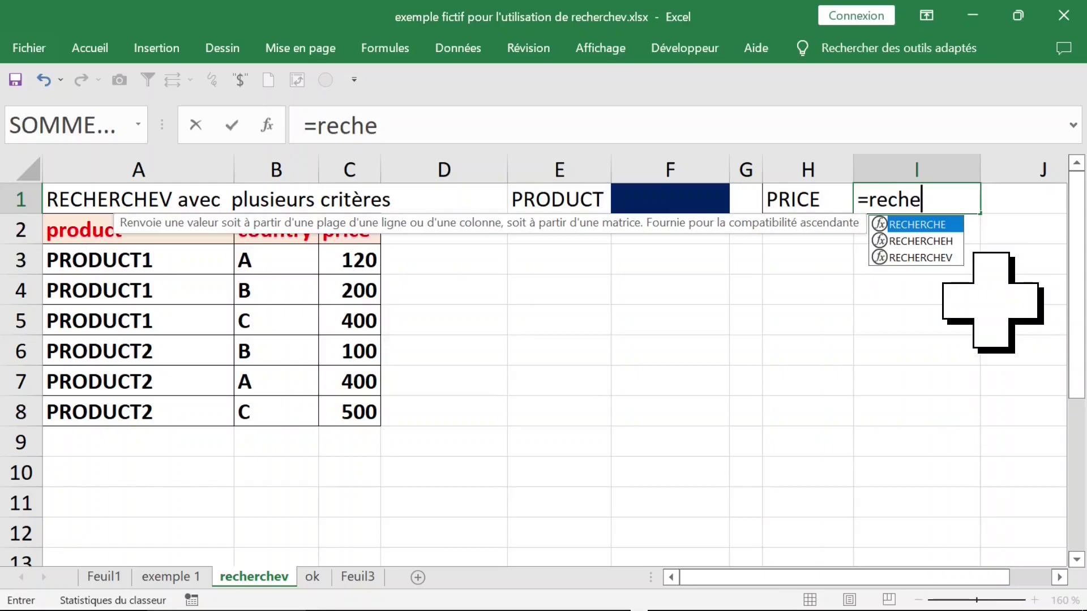
{"action": "key", "text": "Down"}
{"action": "key", "text": "Down"}
{"action": "key", "text": "Tab"}
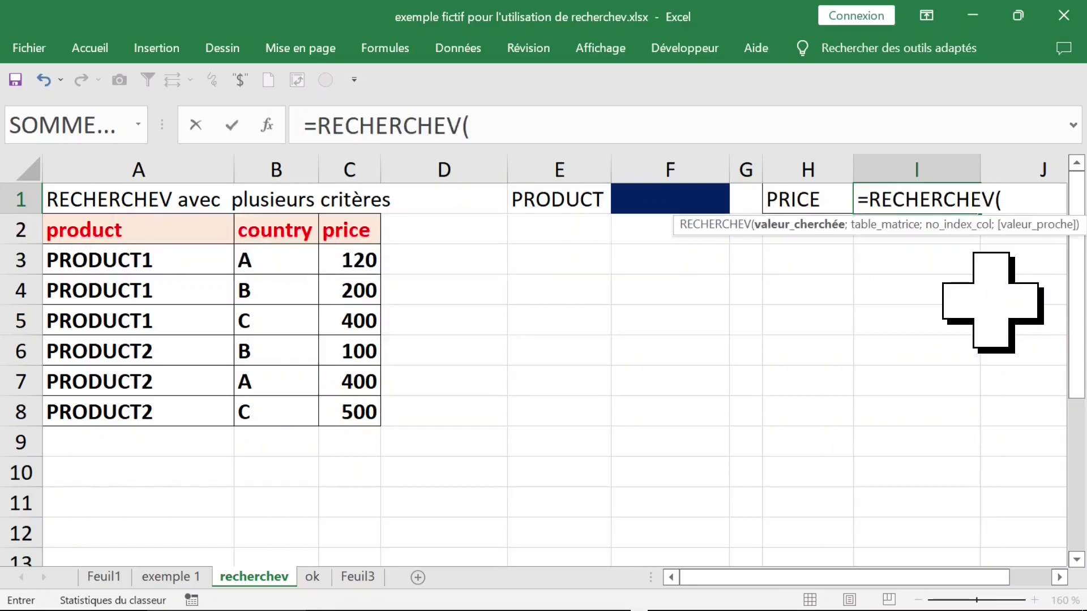
{"action": "key", "text": "ctrl+a"}
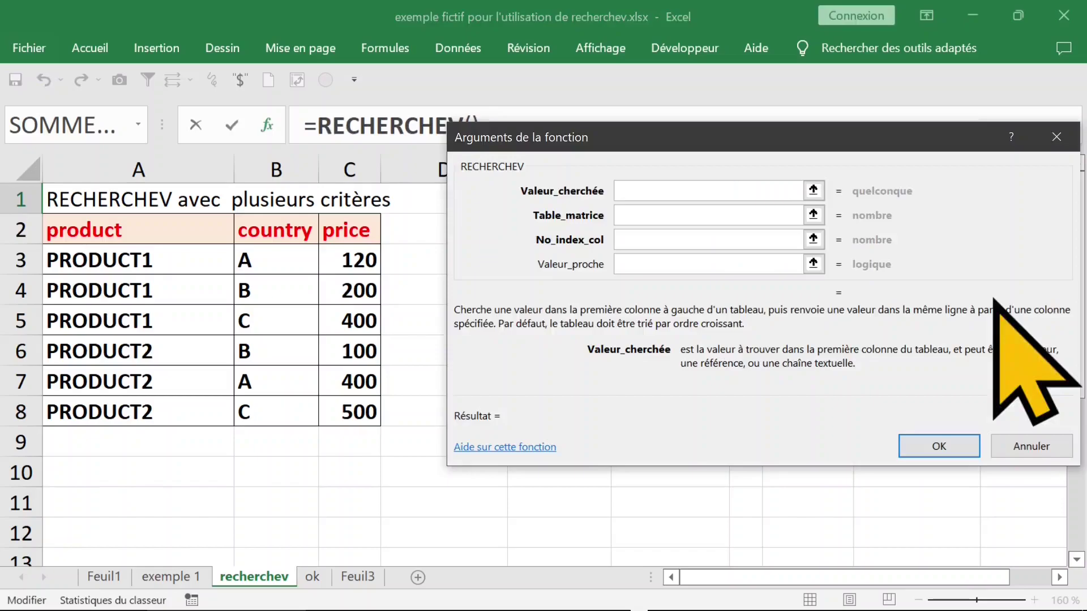
{"action": "left_click_drag", "start_coordinate": [698, 141], "coordinate": [898, 276]}
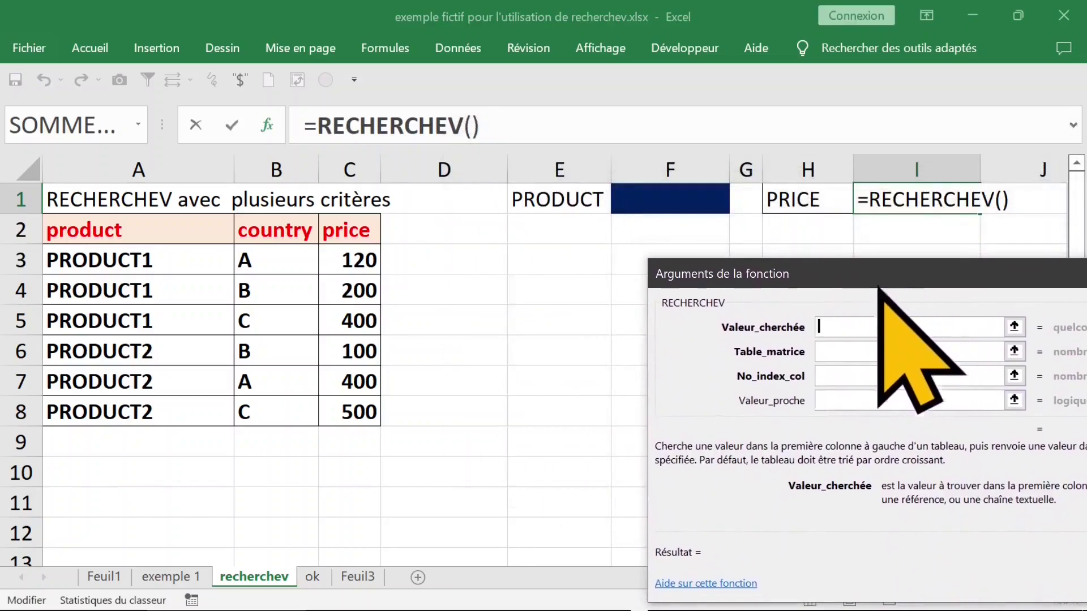
Step: Complete the RECHERCHEV arguments with lookup value F1, absolute table $A$3:$C$8, column index 3 and exact match 0
{"action": "left_click", "coordinate": [666, 199]}
{"action": "left_click", "coordinate": [927, 352]}
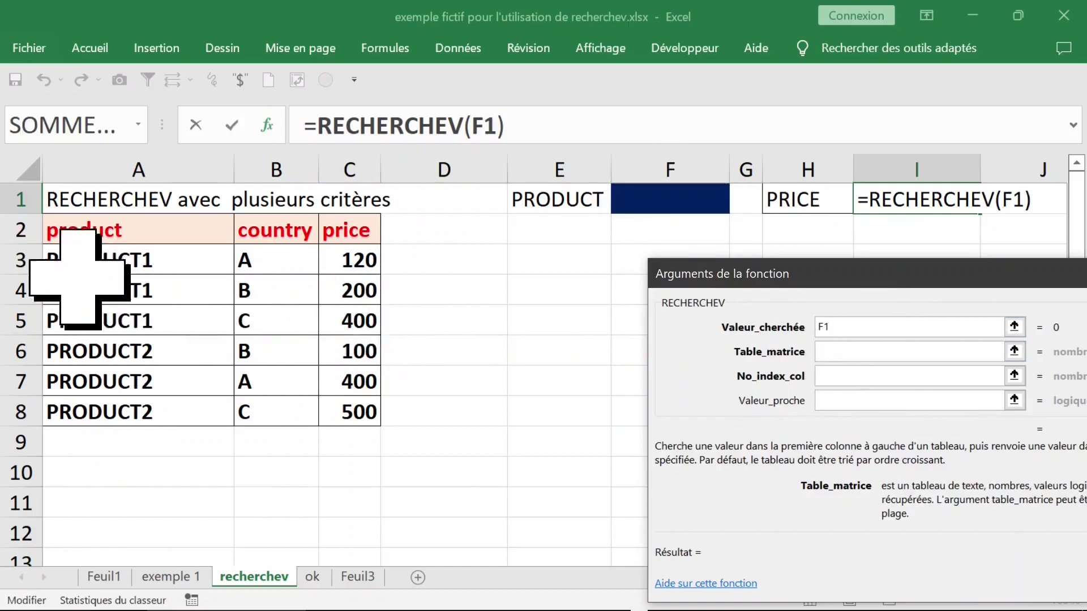
{"action": "left_click_drag", "start_coordinate": [82, 257], "coordinate": [339, 422]}
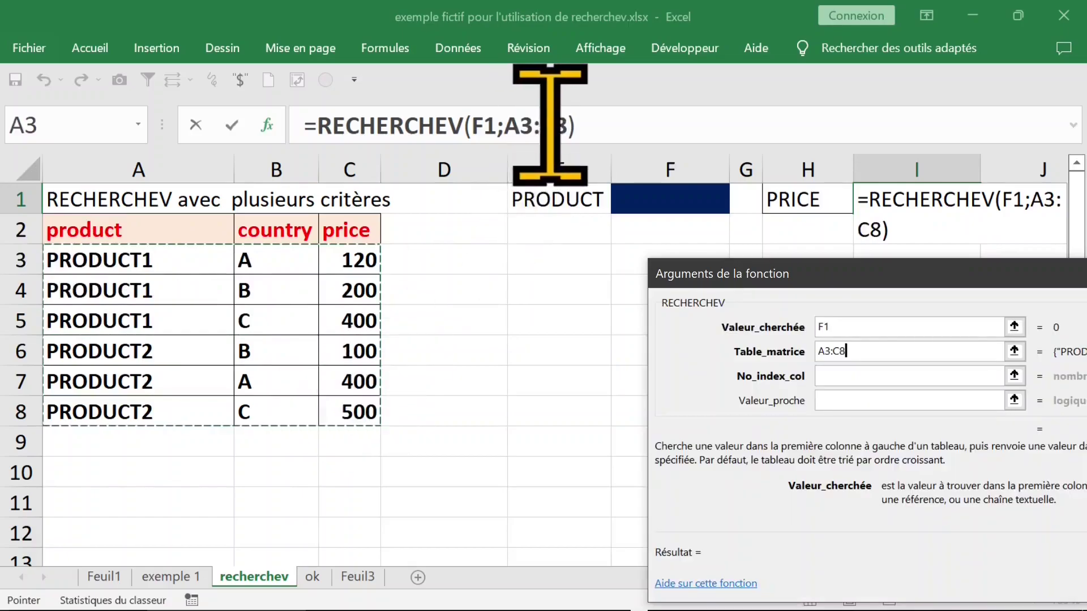
{"action": "key", "text": "F4"}
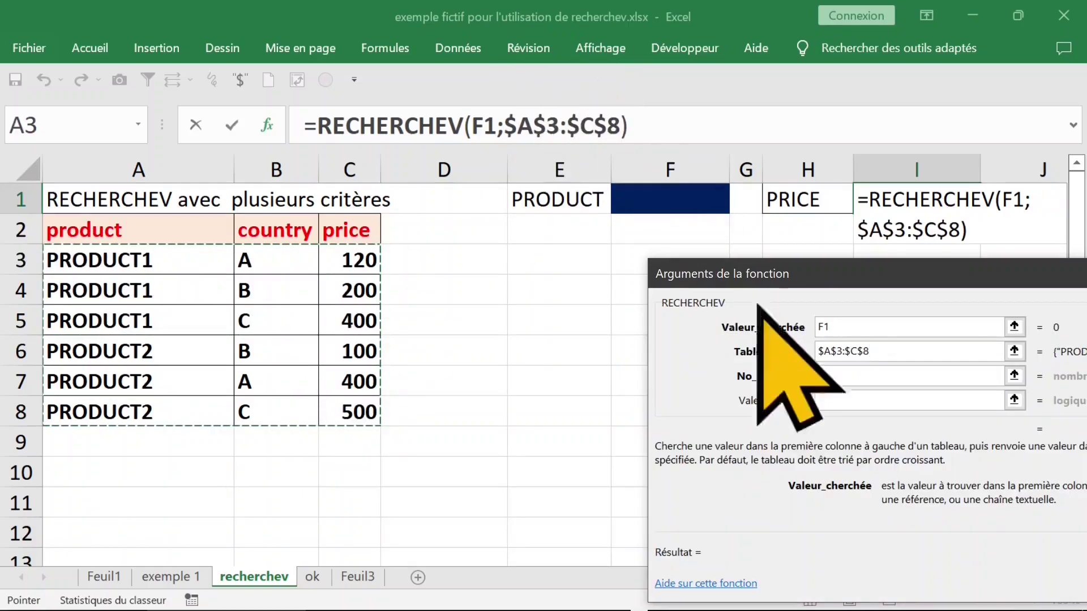
{"action": "left_click", "coordinate": [842, 377]}
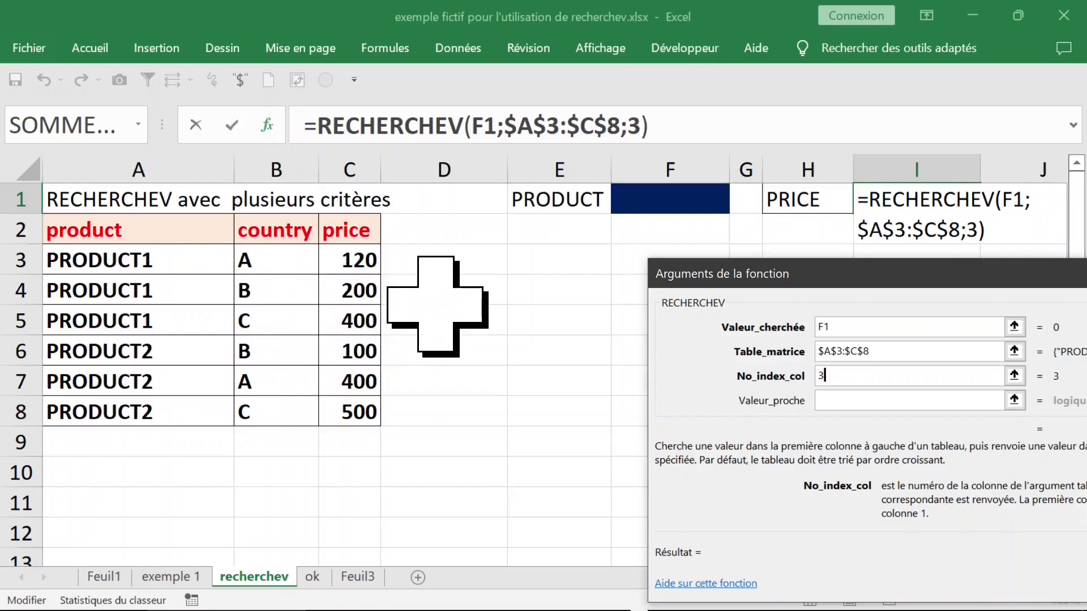
{"action": "left_click", "coordinate": [860, 400]}
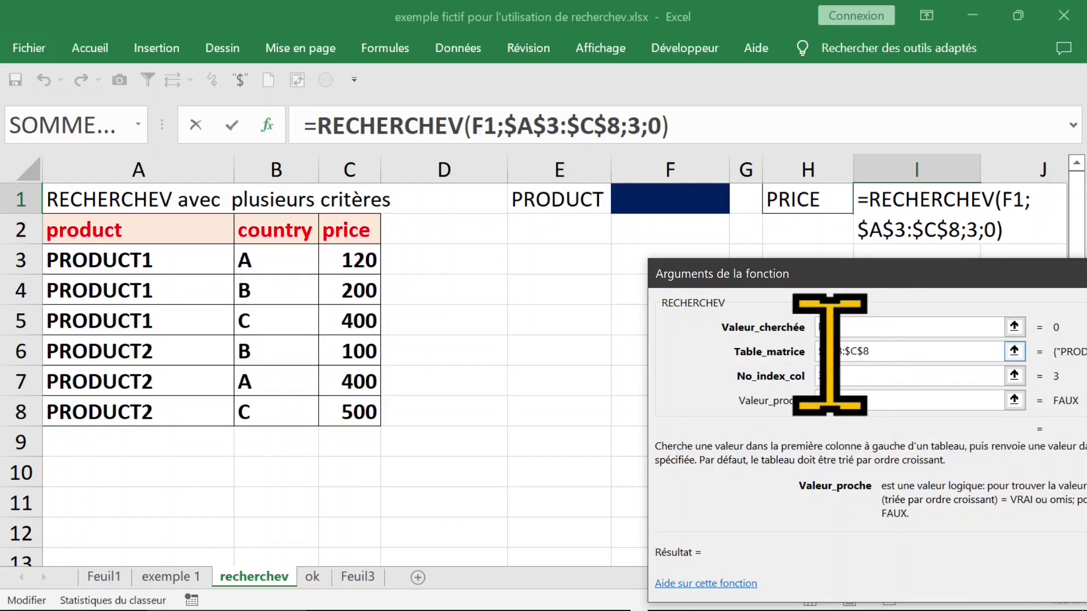
{"action": "key", "text": "Return"}
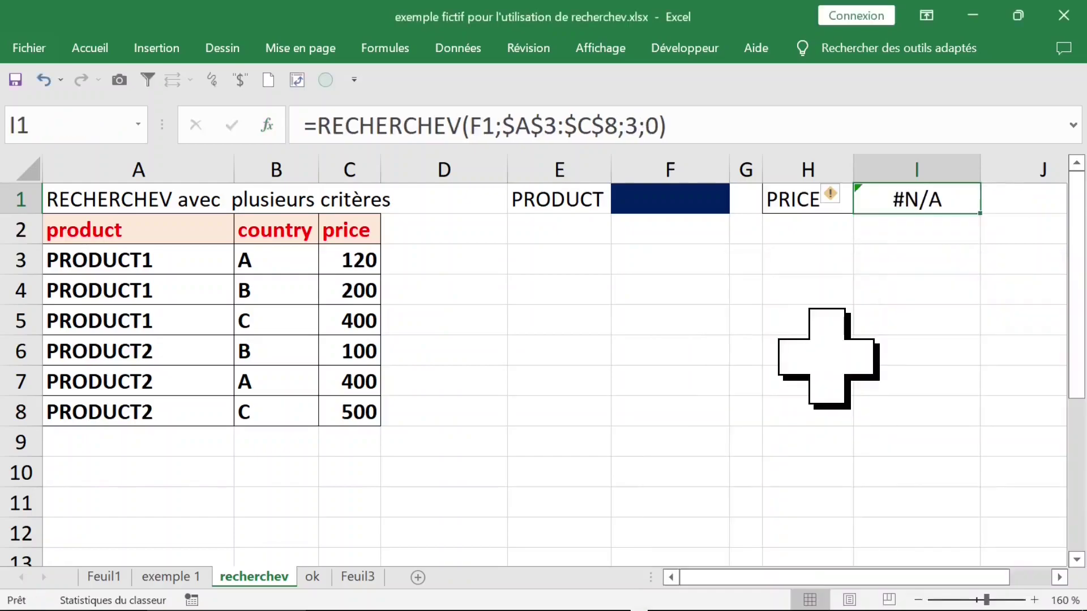
Step: Choose PRODUCT2 as the product in F1 and inspect its rows in the table
{"action": "left_click", "coordinate": [679, 201]}
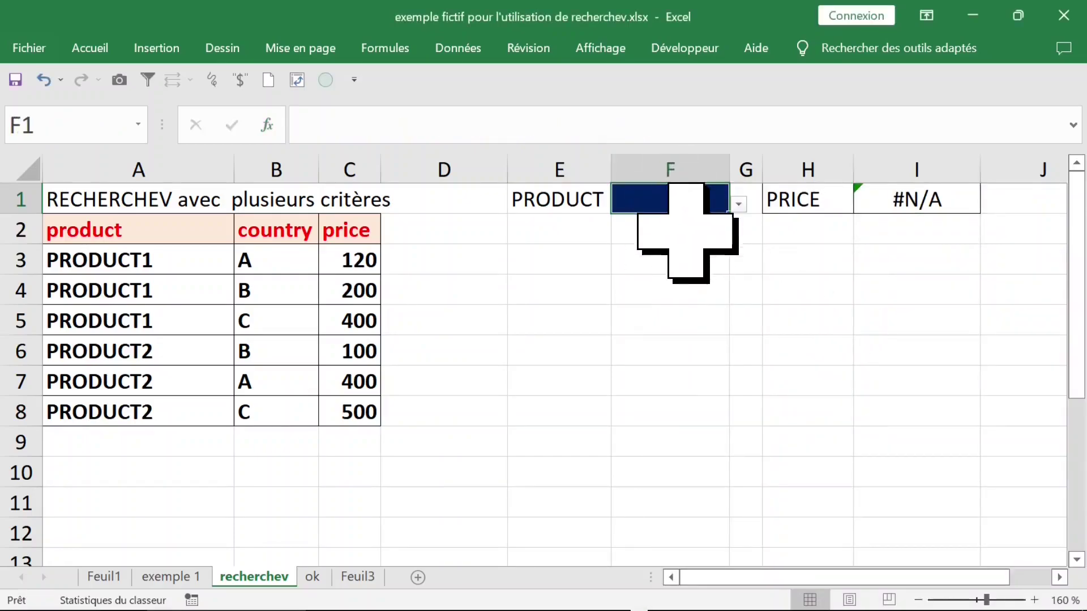
{"action": "left_click", "coordinate": [739, 205]}
{"action": "left_click", "coordinate": [686, 250]}
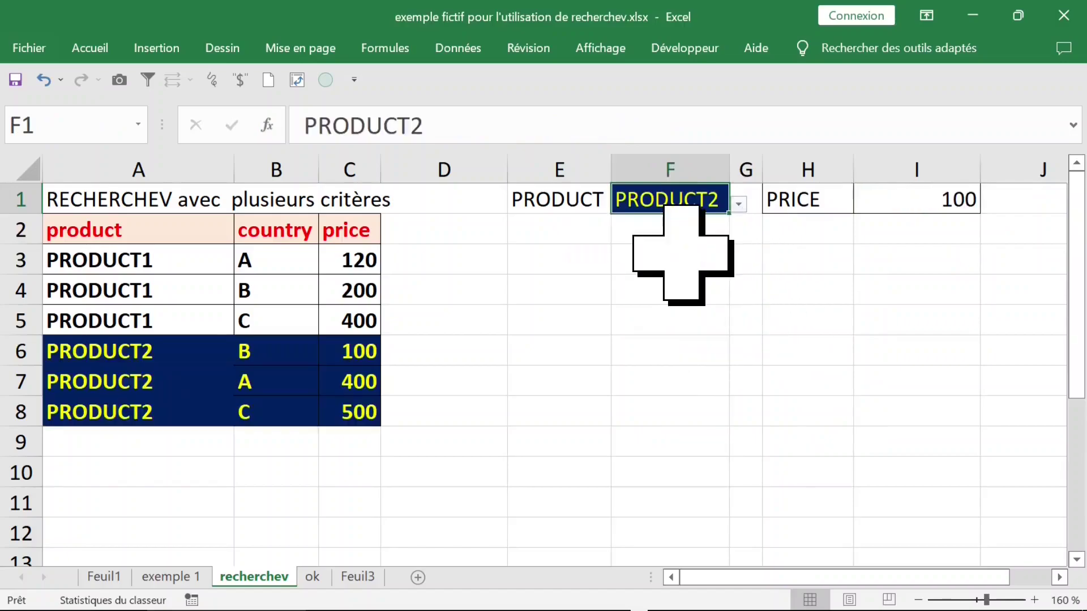
{"action": "left_click_drag", "start_coordinate": [136, 359], "coordinate": [339, 363]}
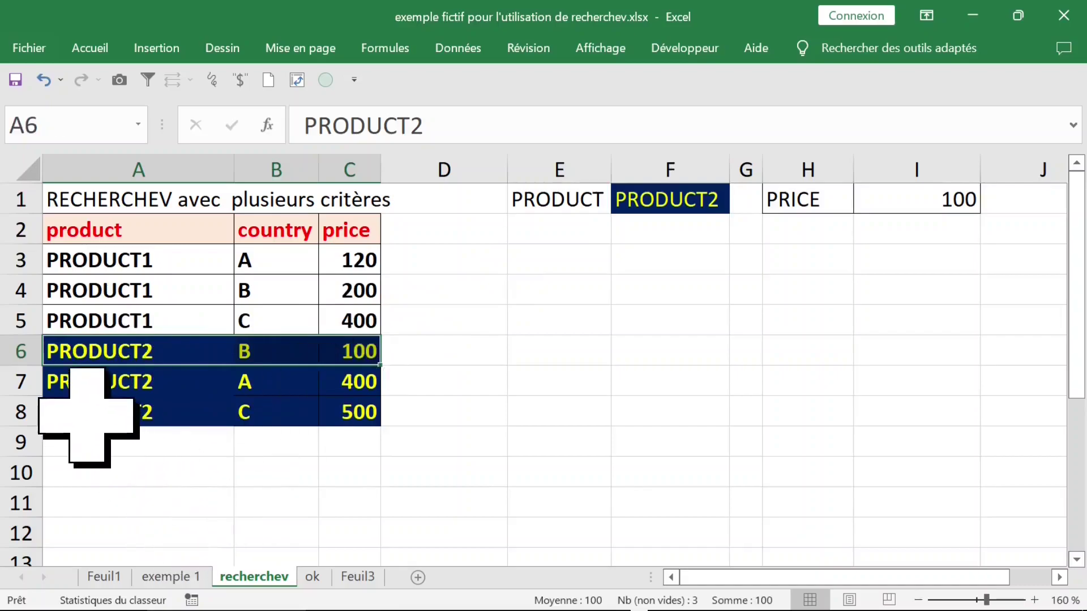
{"action": "left_click_drag", "start_coordinate": [66, 383], "coordinate": [338, 405]}
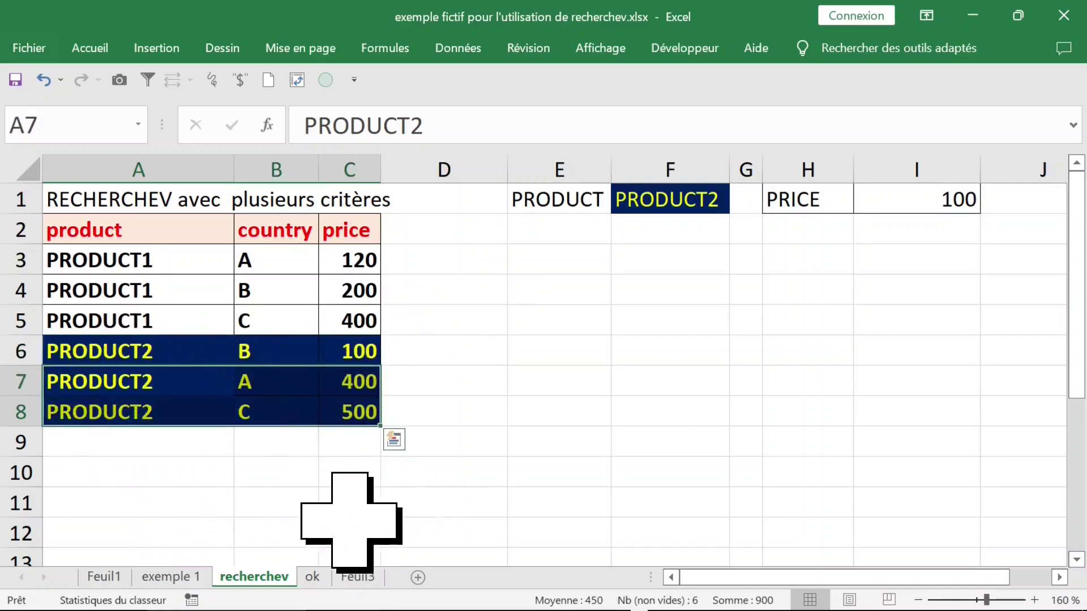
Step: Choose PRODUCT1 as the product in F1 and compare the looked-up price in I1 with the PRODUCT1 rows
{"action": "left_click", "coordinate": [684, 205]}
{"action": "left_click", "coordinate": [739, 204]}
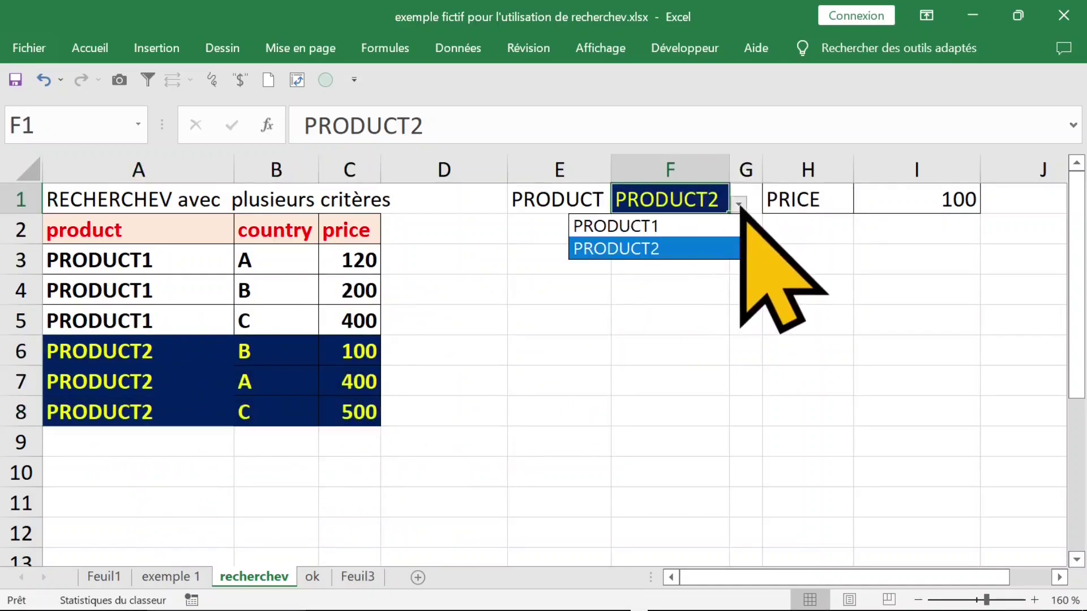
{"action": "left_click", "coordinate": [685, 225]}
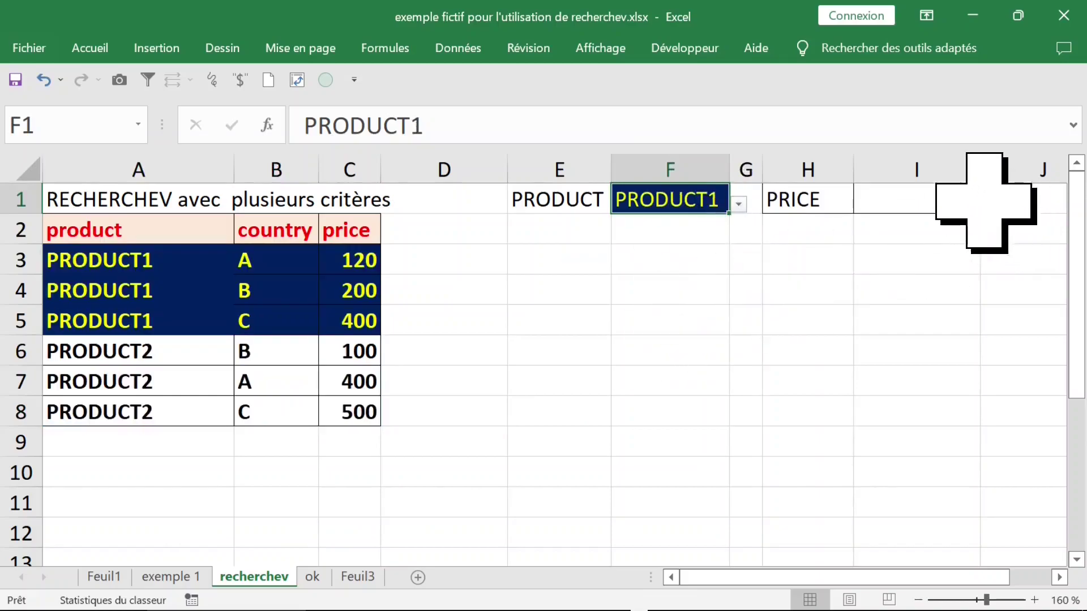
{"action": "left_click", "coordinate": [951, 202]}
{"action": "left_click", "coordinate": [344, 262]}
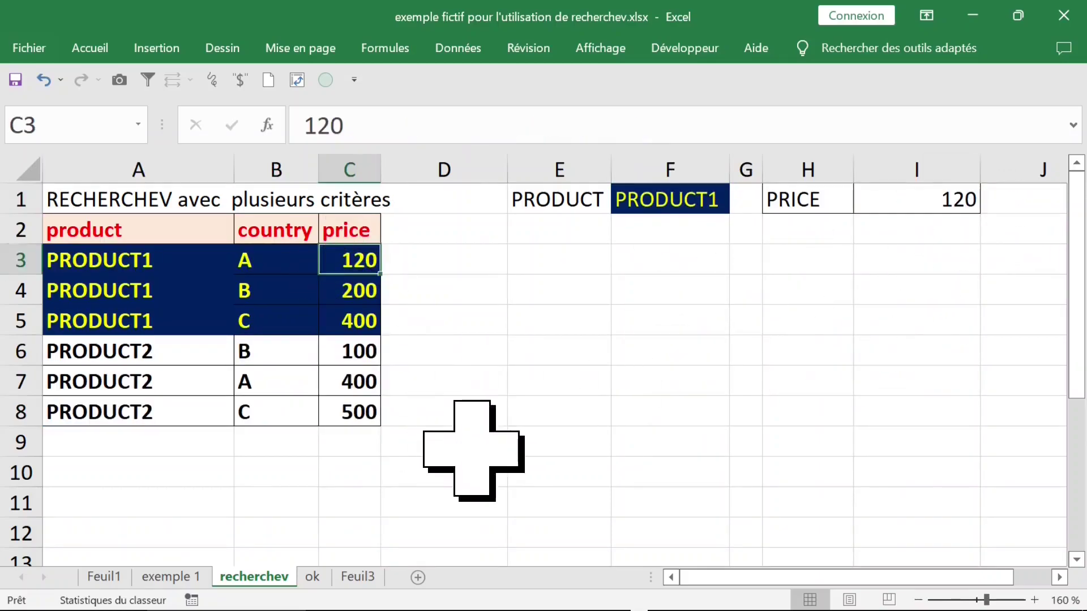
{"action": "left_click_drag", "start_coordinate": [110, 291], "coordinate": [353, 320]}
Step: Enter the placeholder text "???????" in cell E3
{"action": "left_click", "coordinate": [668, 357]}
{"action": "left_click", "coordinate": [583, 262]}
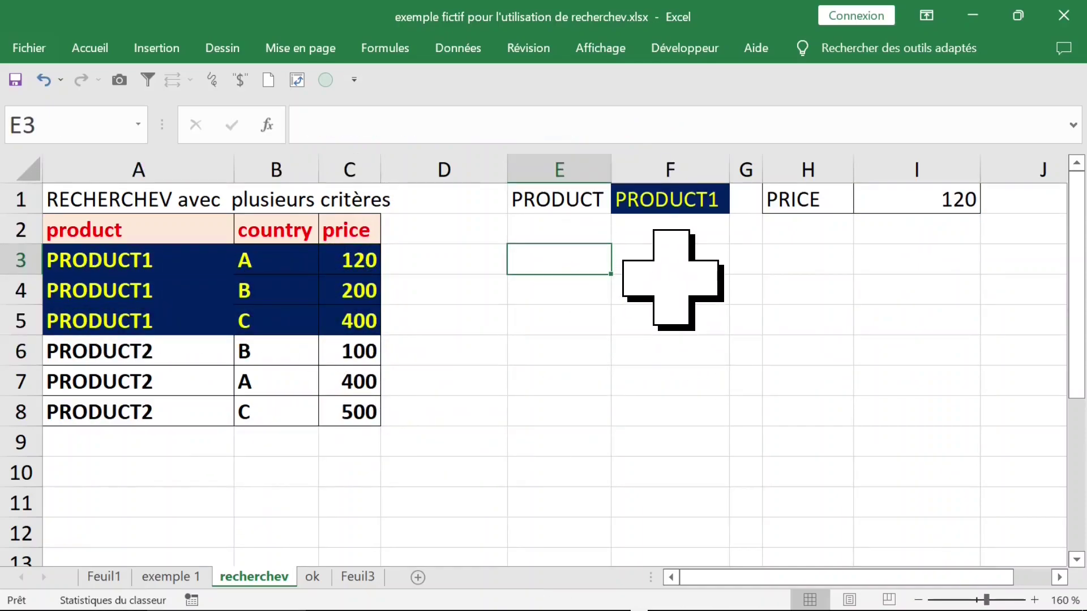
{"action": "type", "text": "?"}
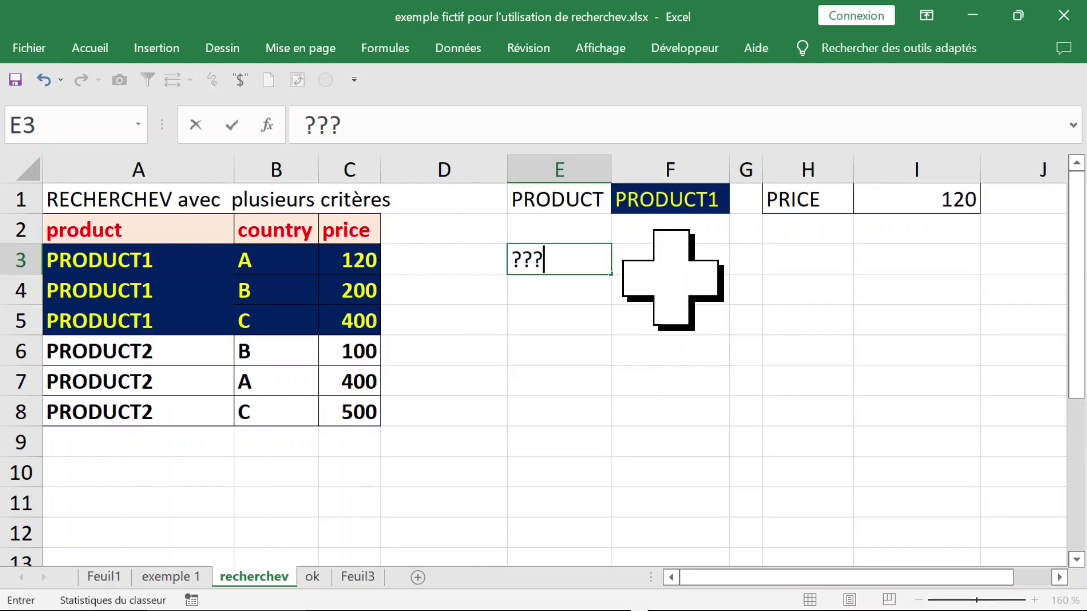
{"action": "left_click", "coordinate": [672, 280]}
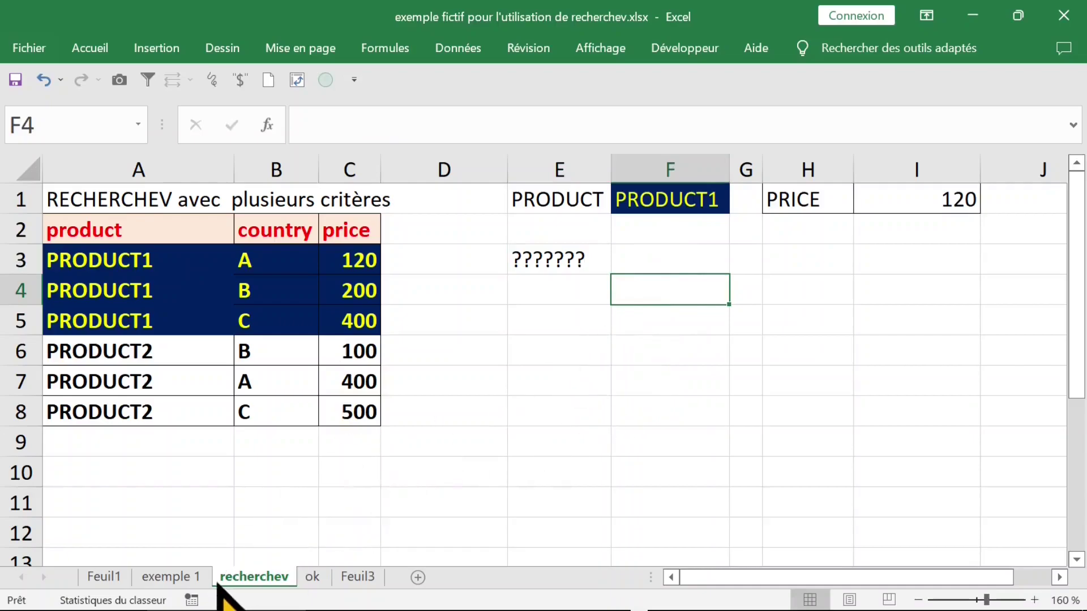
Step: Create a copy of the recherchev sheet before Feuil1, check the original sheet and return to the copy
{"action": "right_click", "coordinate": [247, 581]}
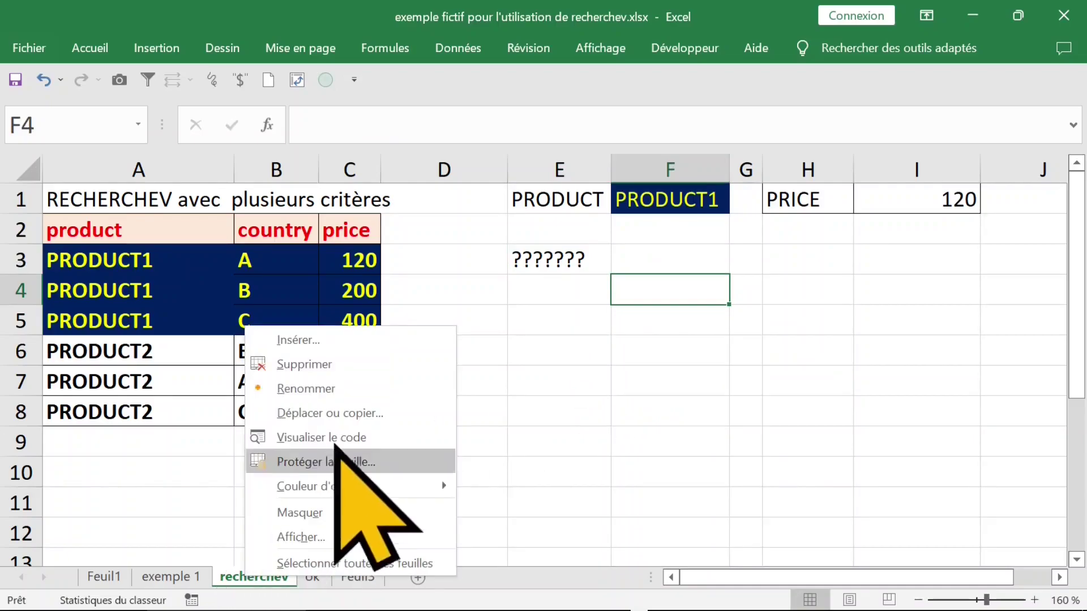
{"action": "left_click", "coordinate": [342, 412]}
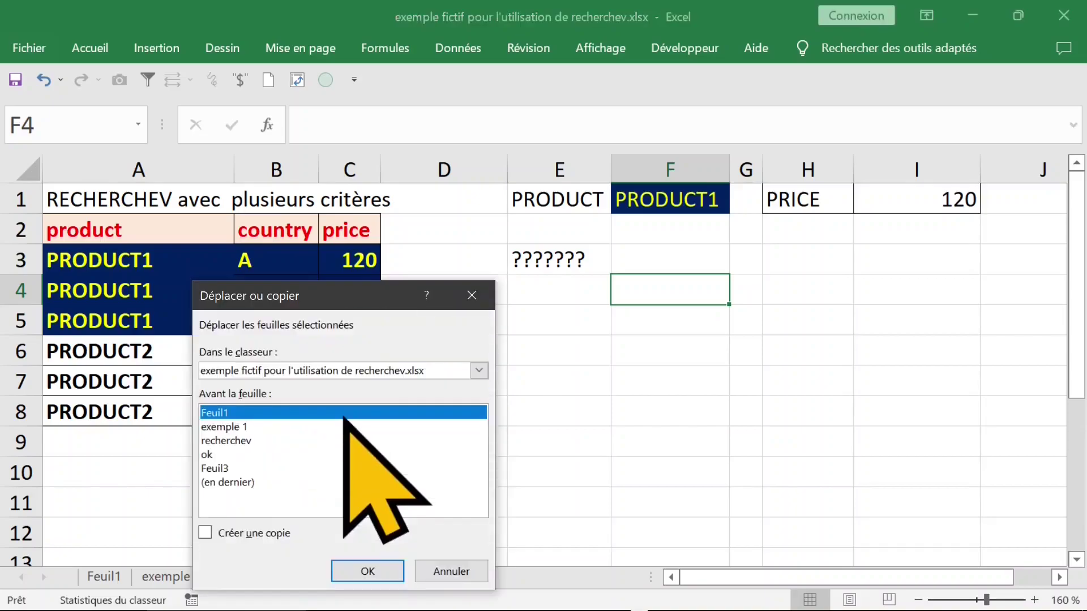
{"action": "left_click", "coordinate": [260, 532]}
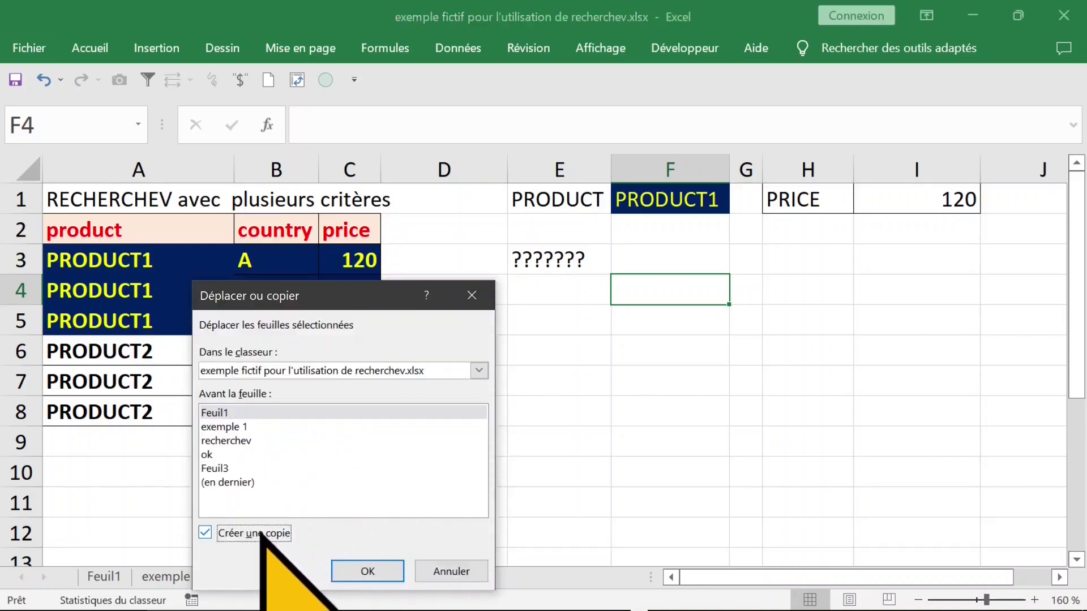
{"action": "left_click", "coordinate": [372, 574]}
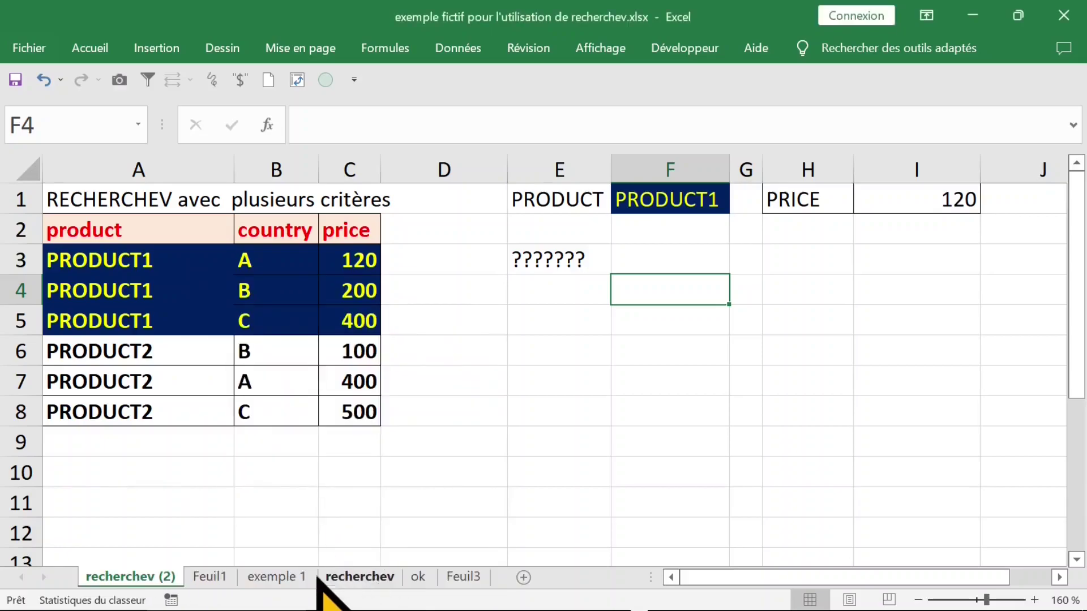
{"action": "left_click", "coordinate": [360, 577]}
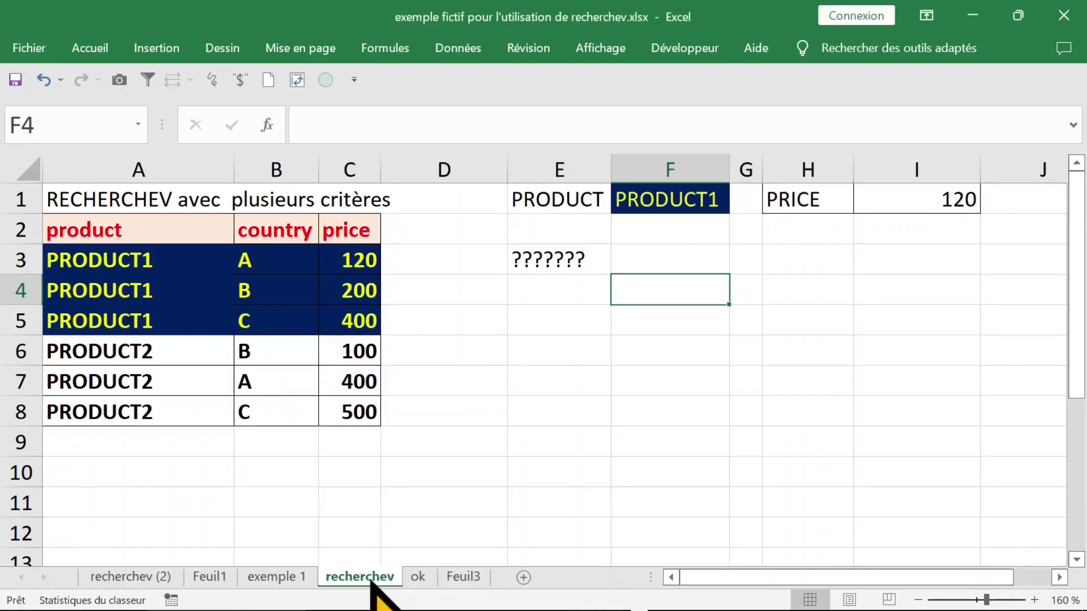
{"action": "left_click", "coordinate": [154, 578]}
Step: Clear the question marks in E3 and the title text in A1 on the copied sheet
{"action": "left_click", "coordinate": [341, 324]}
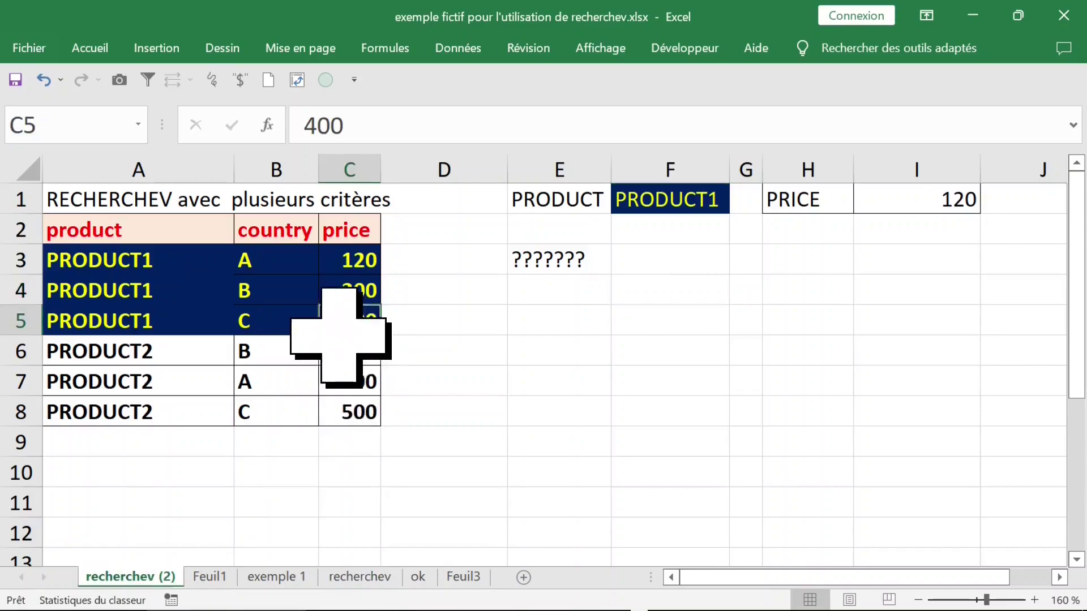
{"action": "left_click", "coordinate": [589, 259]}
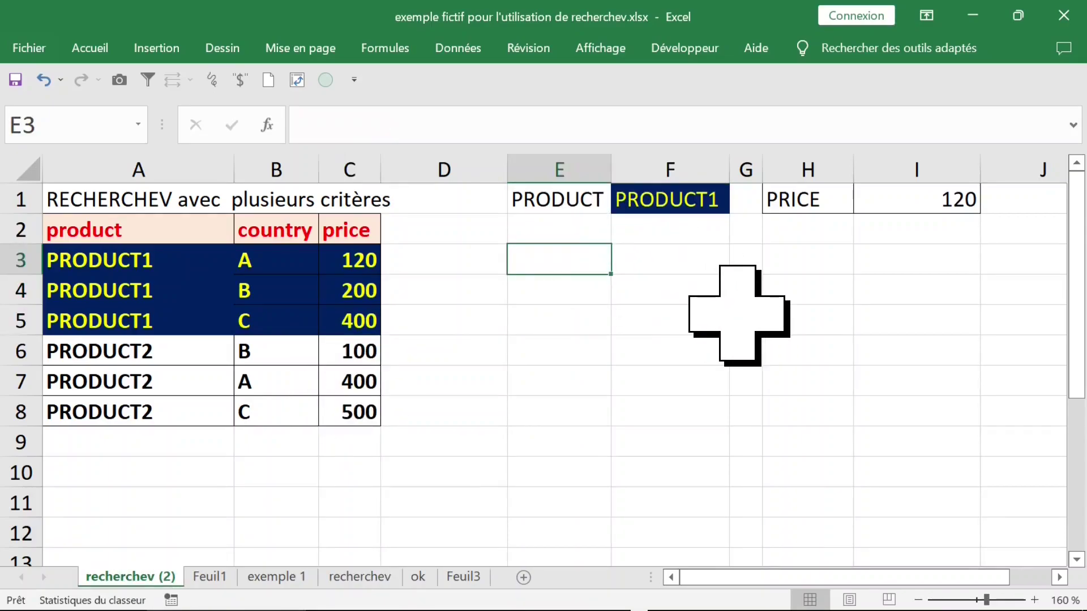
{"action": "left_click", "coordinate": [116, 196]}
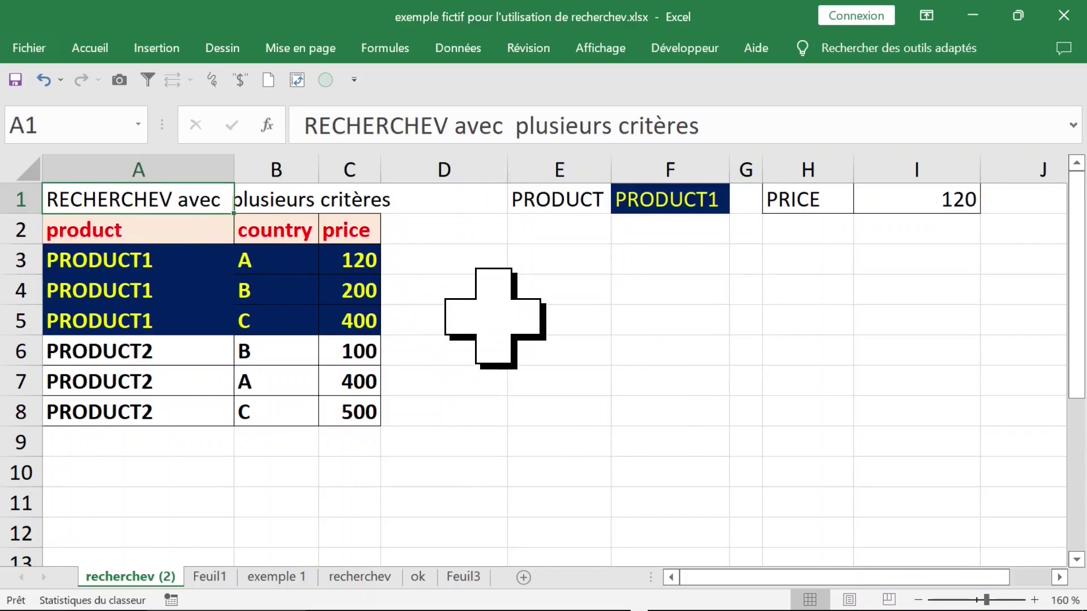
{"action": "key", "text": "Delete"}
Step: Insert a new blank column between the country and price columns
{"action": "left_click", "coordinate": [283, 291]}
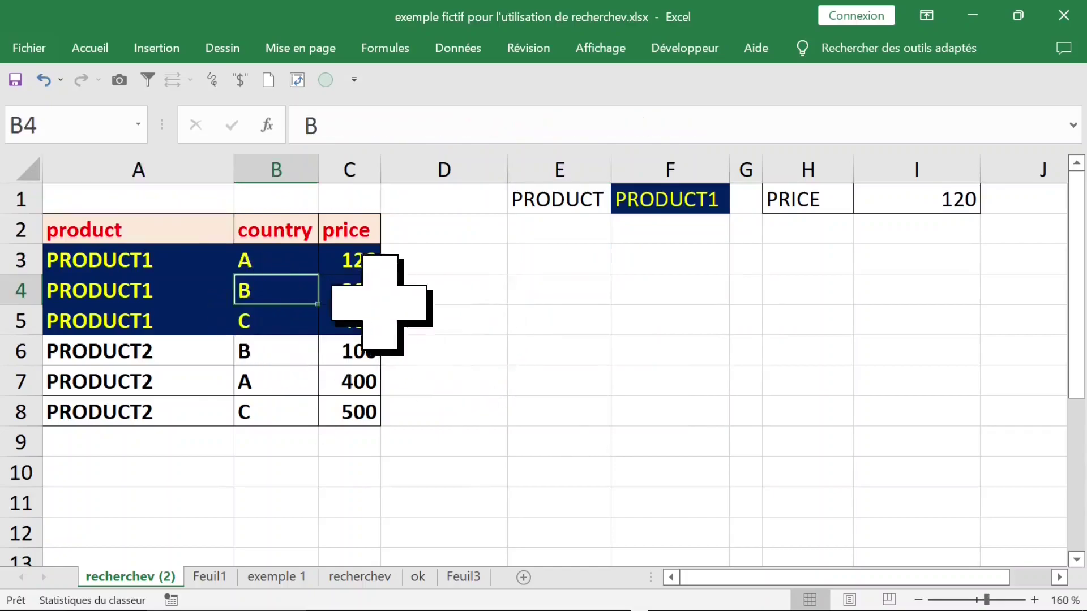
{"action": "left_click", "coordinate": [355, 257]}
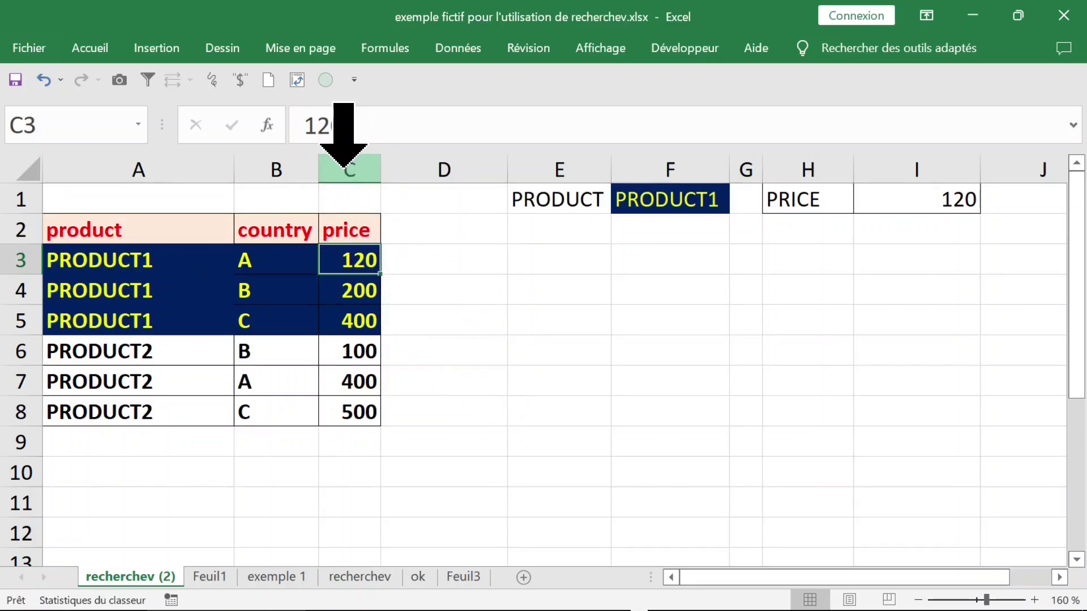
{"action": "left_click", "coordinate": [344, 165]}
{"action": "right_click", "coordinate": [343, 167]}
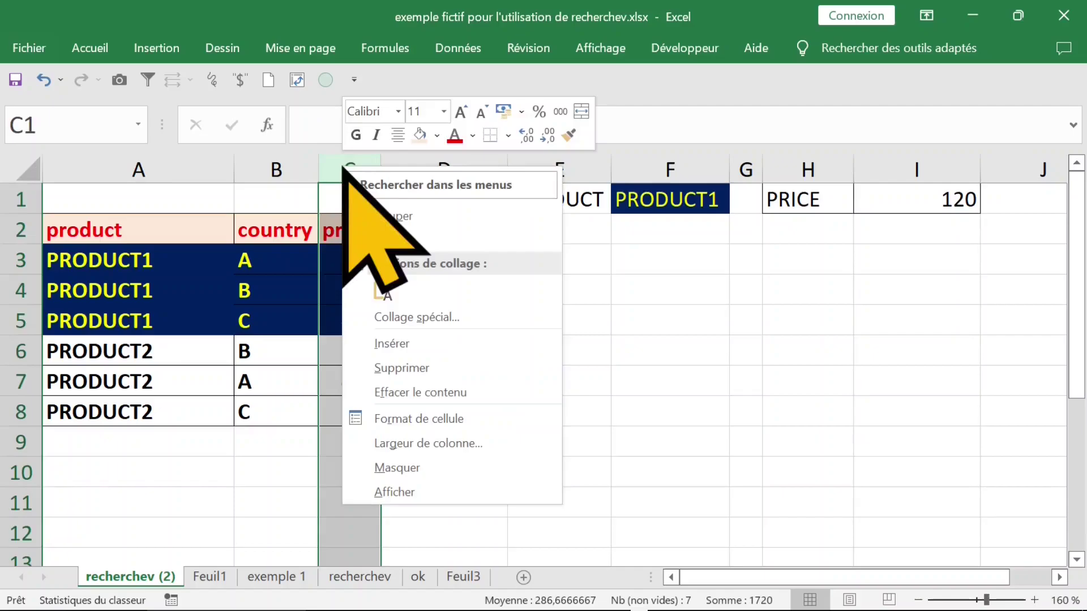
{"action": "left_click", "coordinate": [391, 343]}
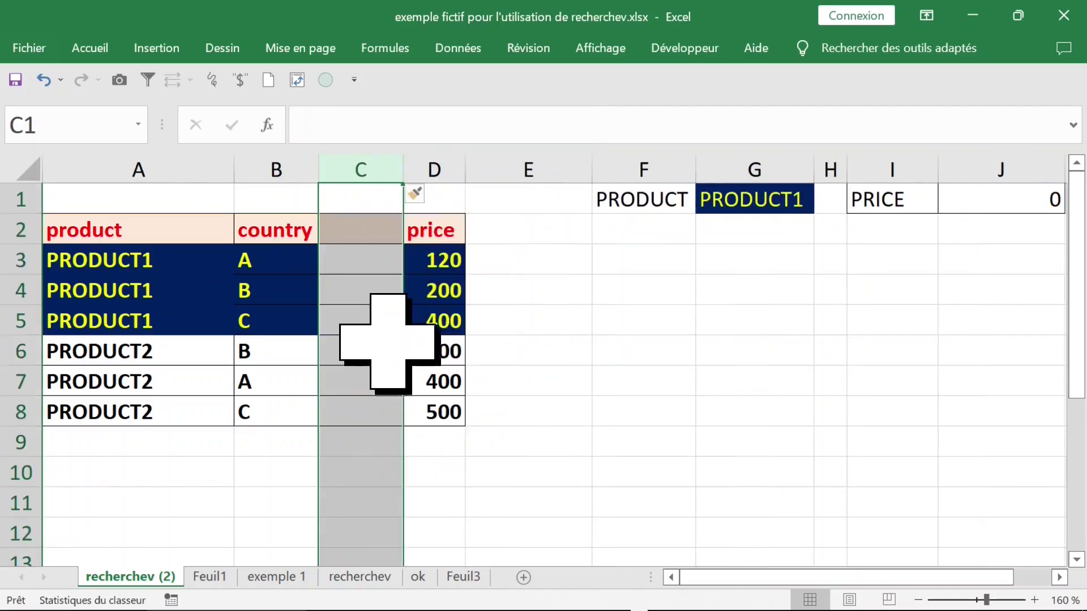
Step: Enter the header "country+product" in C2 of the new column
{"action": "left_click", "coordinate": [361, 232]}
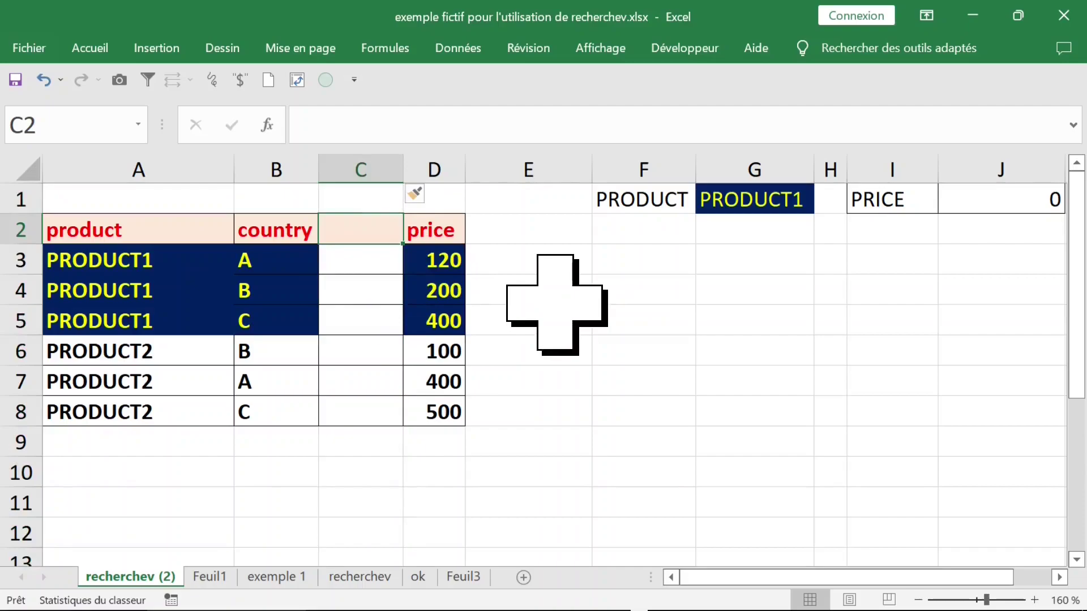
{"action": "type", "text": "country+"}
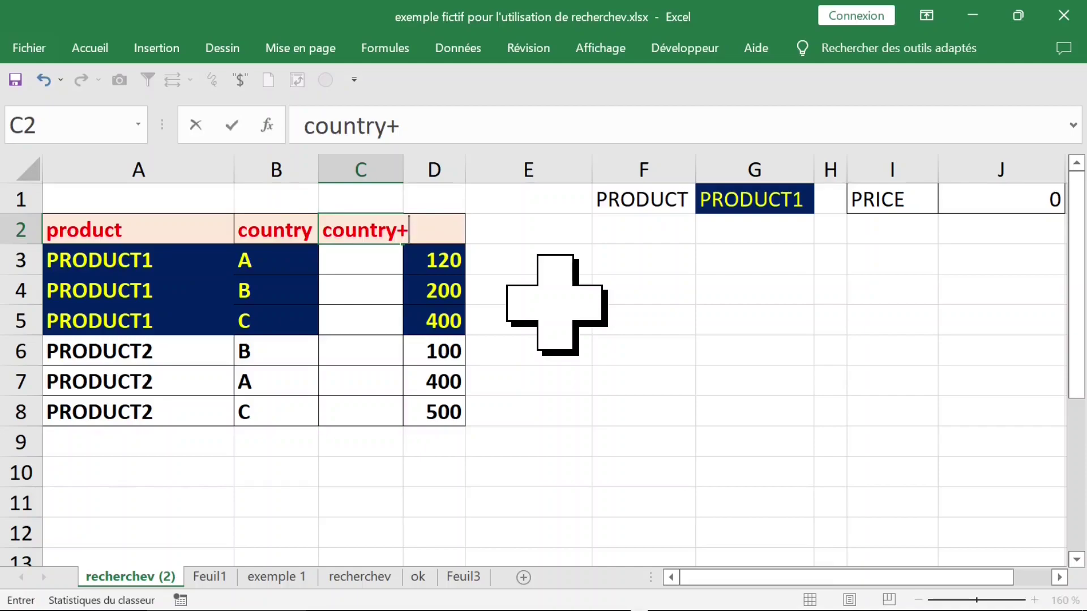
{"action": "type", "text": "product"}
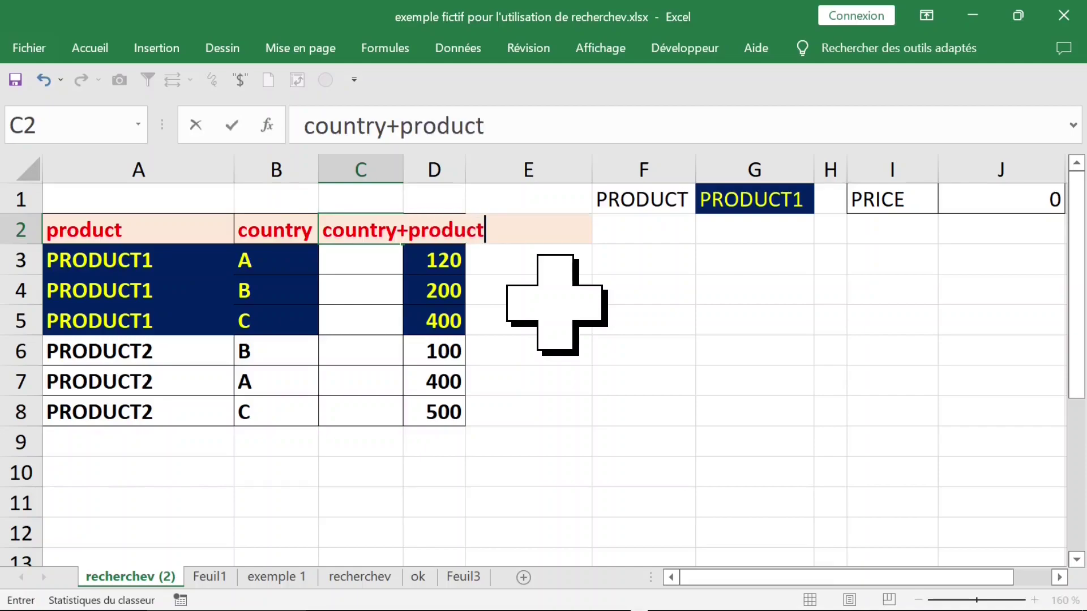
{"action": "key", "text": "Return"}
{"action": "key", "text": "Down"}
{"action": "key", "text": "Down"}
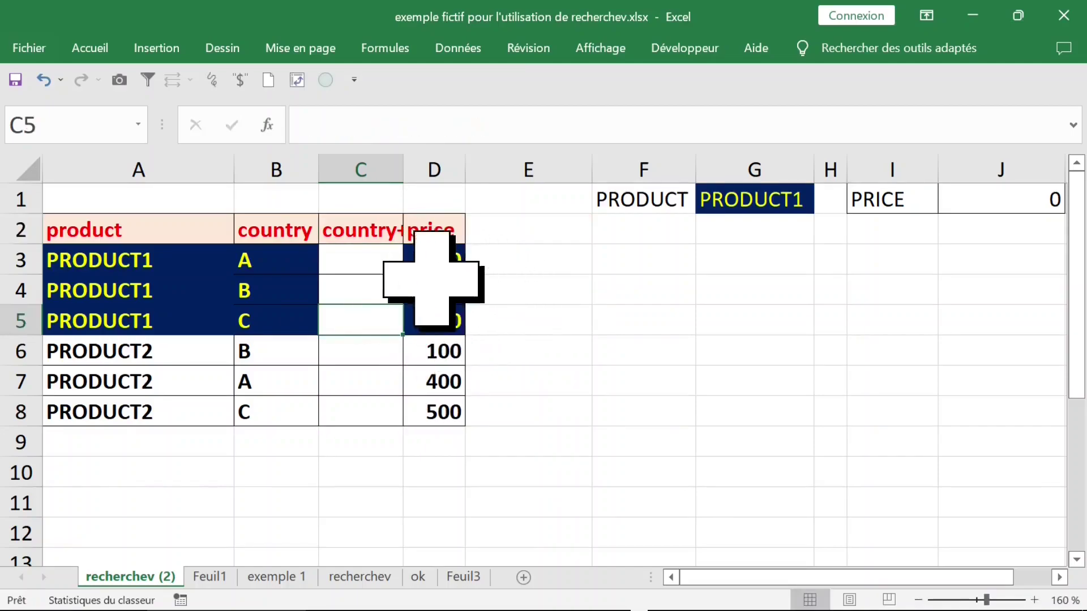
{"action": "key", "text": "Up"}
{"action": "key", "text": "Up"}
Step: Enter the label "country" in F3 and give the input cell G3 a light blue fill
{"action": "left_click", "coordinate": [671, 257]}
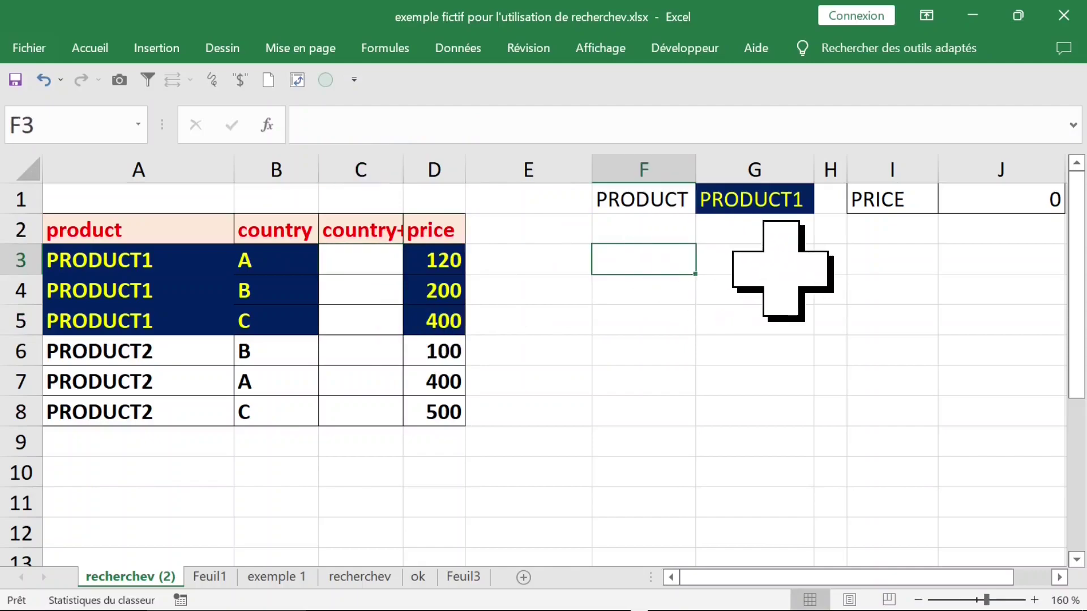
{"action": "type", "text": "country"}
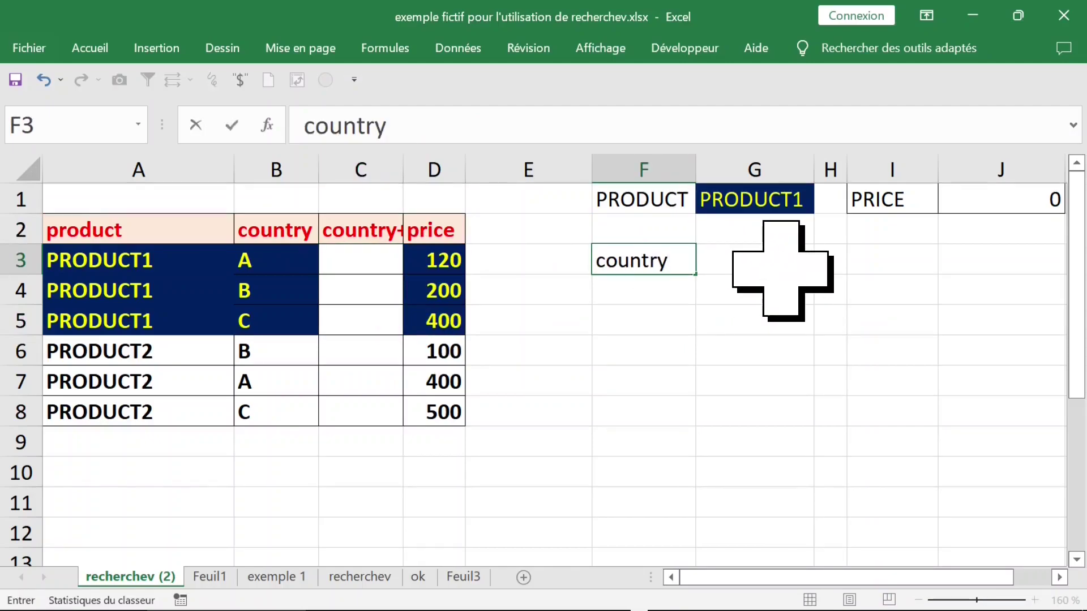
{"action": "left_click", "coordinate": [730, 264]}
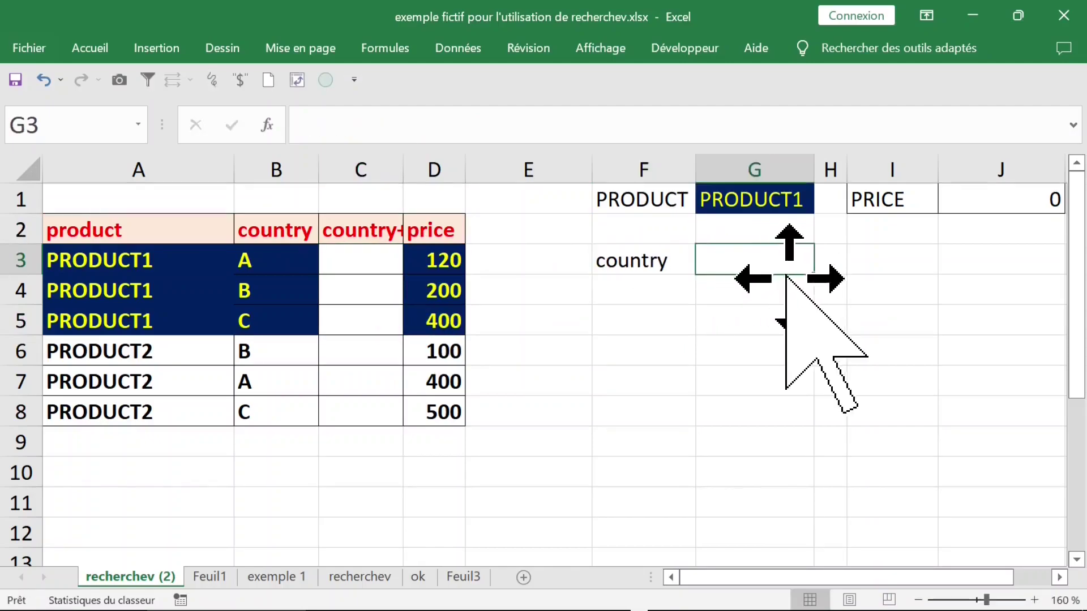
{"action": "left_click", "coordinate": [91, 50]}
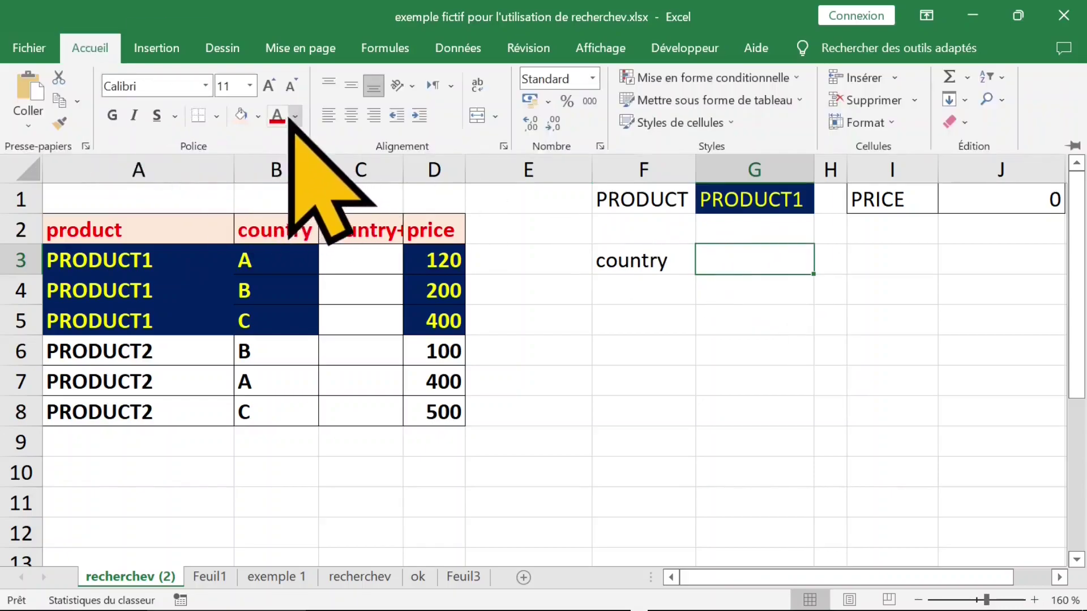
{"action": "left_click", "coordinate": [258, 116]}
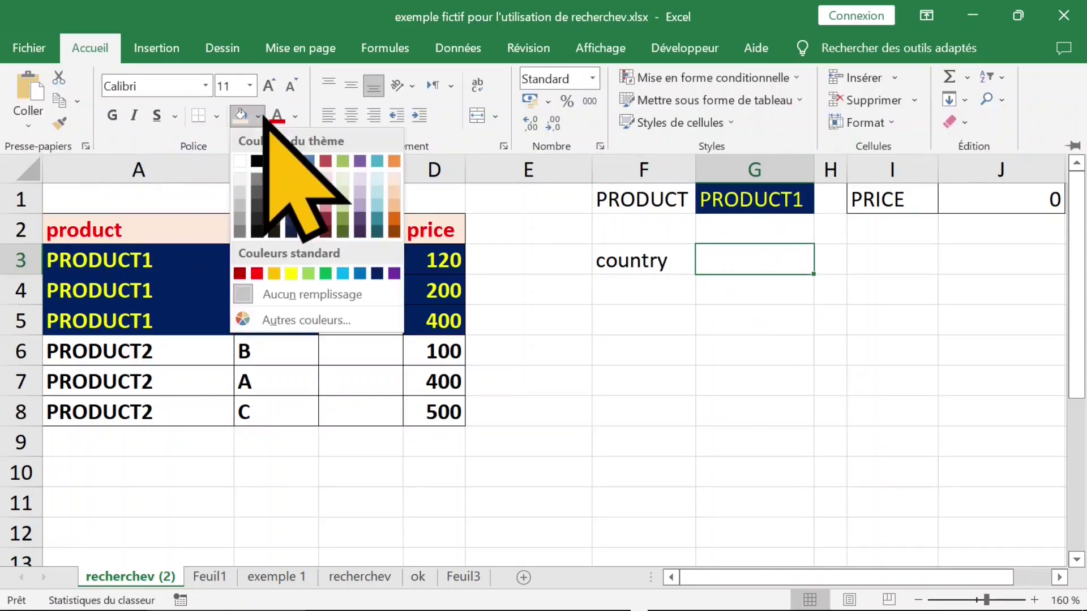
{"action": "left_click", "coordinate": [378, 180]}
{"action": "left_click", "coordinate": [830, 232]}
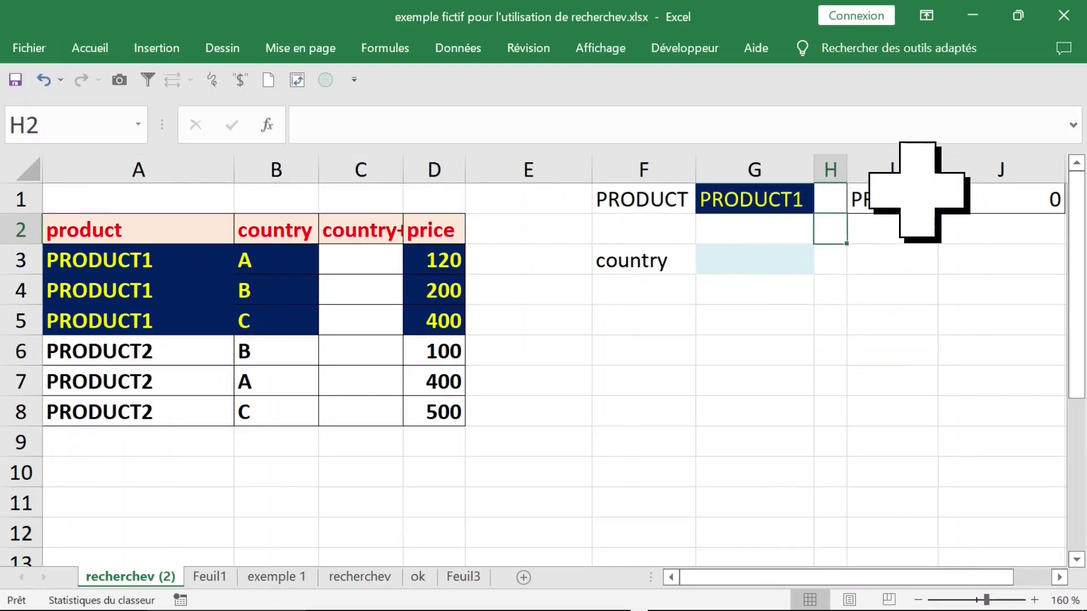
Step: Narrow the empty column E between the table and the lookup cells
{"action": "left_click", "coordinate": [577, 169]}
{"action": "left_click_drag", "start_coordinate": [591, 171], "coordinate": [552, 174]}
Step: Join product and country in C3 with the formula =A3&B3 and fill it down to C8
{"action": "left_click_drag", "start_coordinate": [424, 254], "coordinate": [440, 422]}
{"action": "key", "text": "Left"}
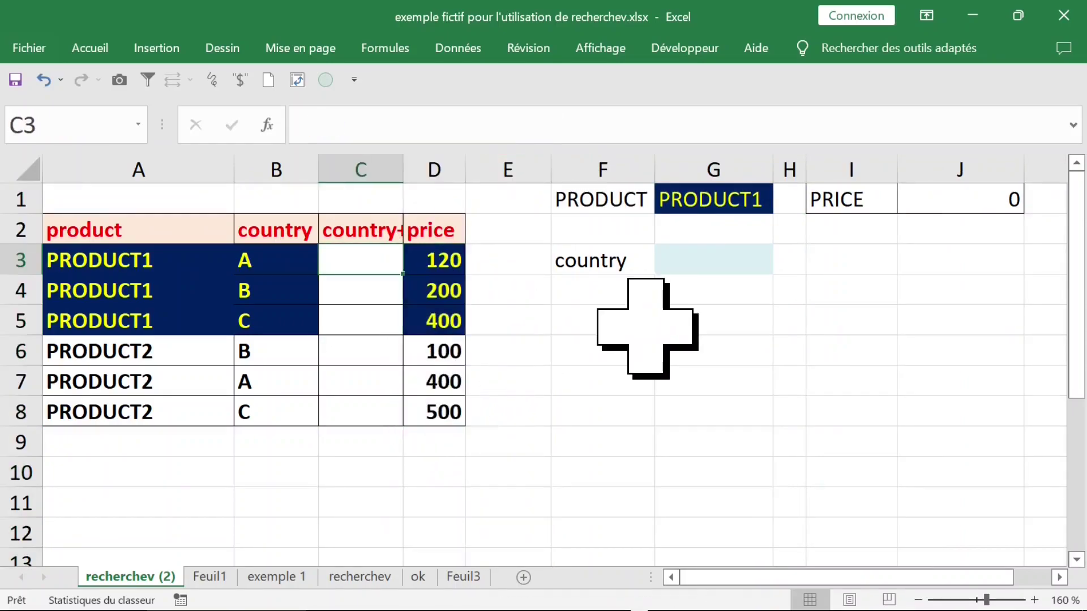
{"action": "type", "text": "="}
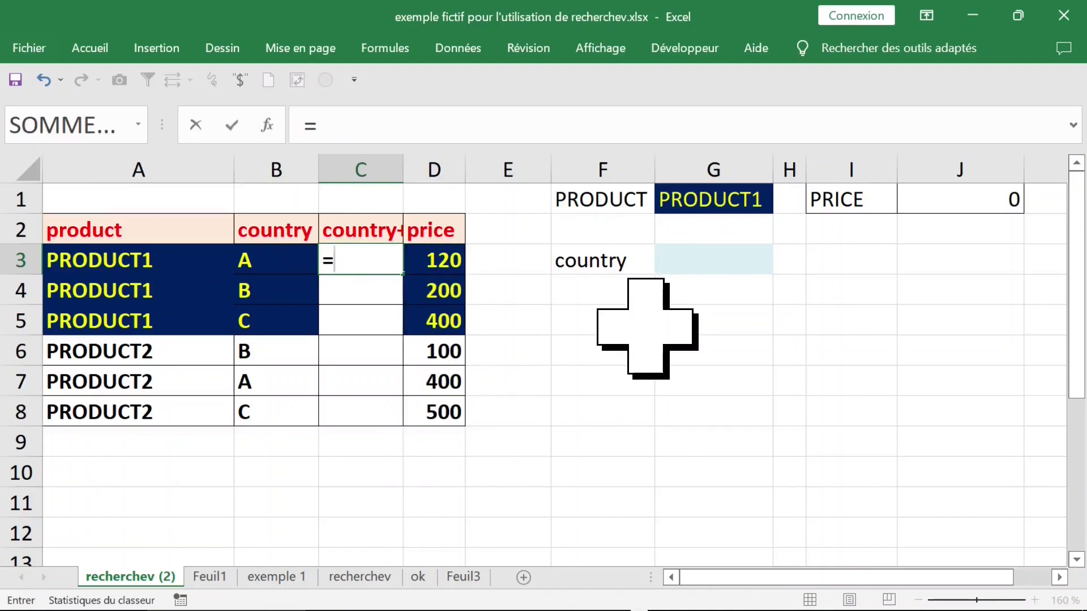
{"action": "left_click", "coordinate": [115, 253]}
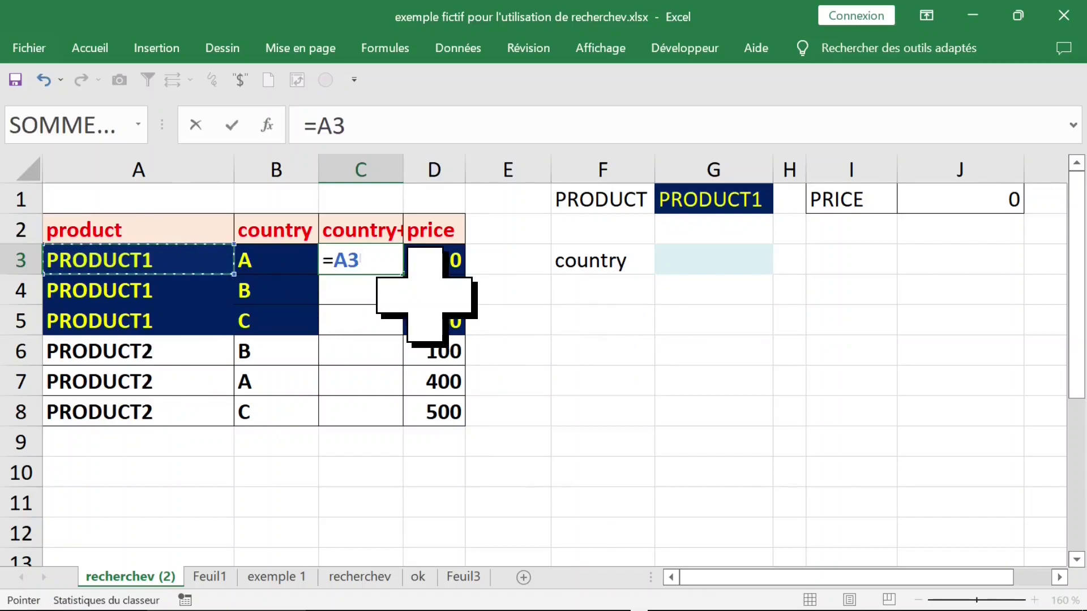
{"action": "type", "text": "&"}
{"action": "left_click", "coordinate": [276, 262]}
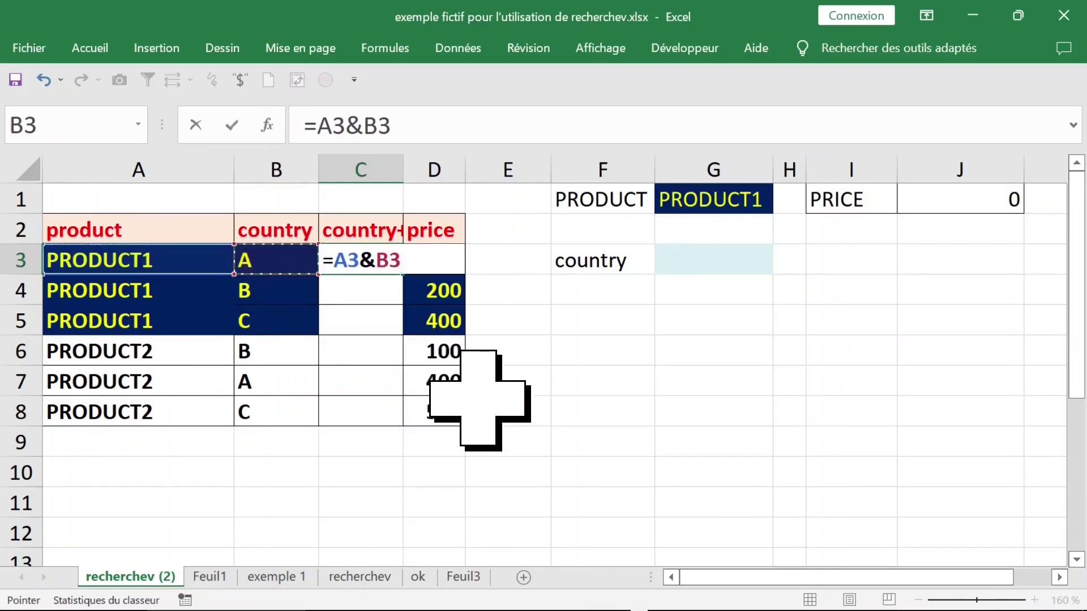
{"action": "key", "text": "Return"}
{"action": "left_click", "coordinate": [365, 261]}
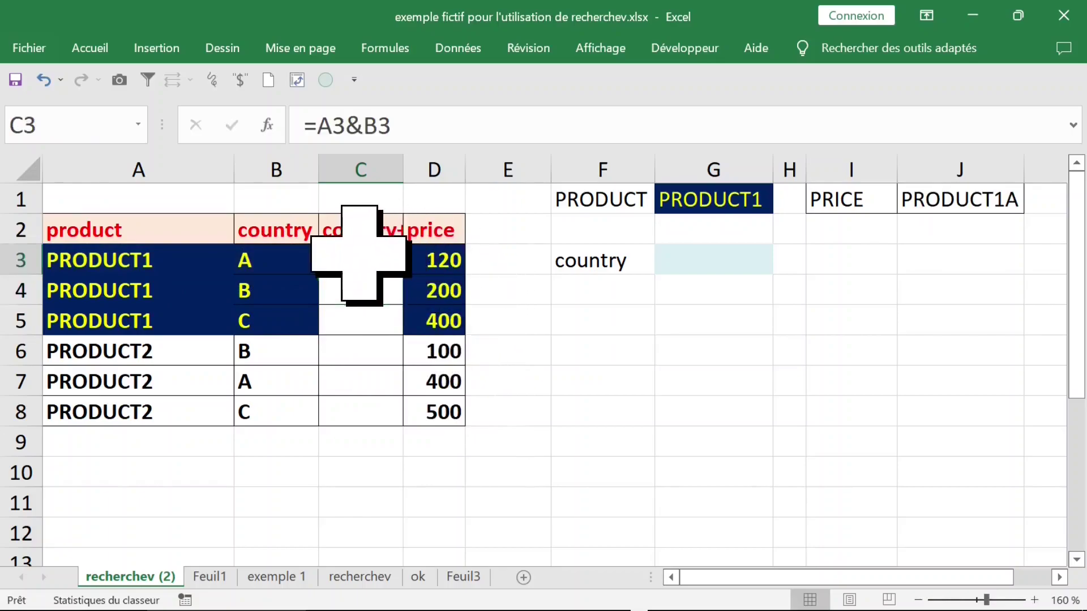
{"action": "double_click", "coordinate": [412, 281]}
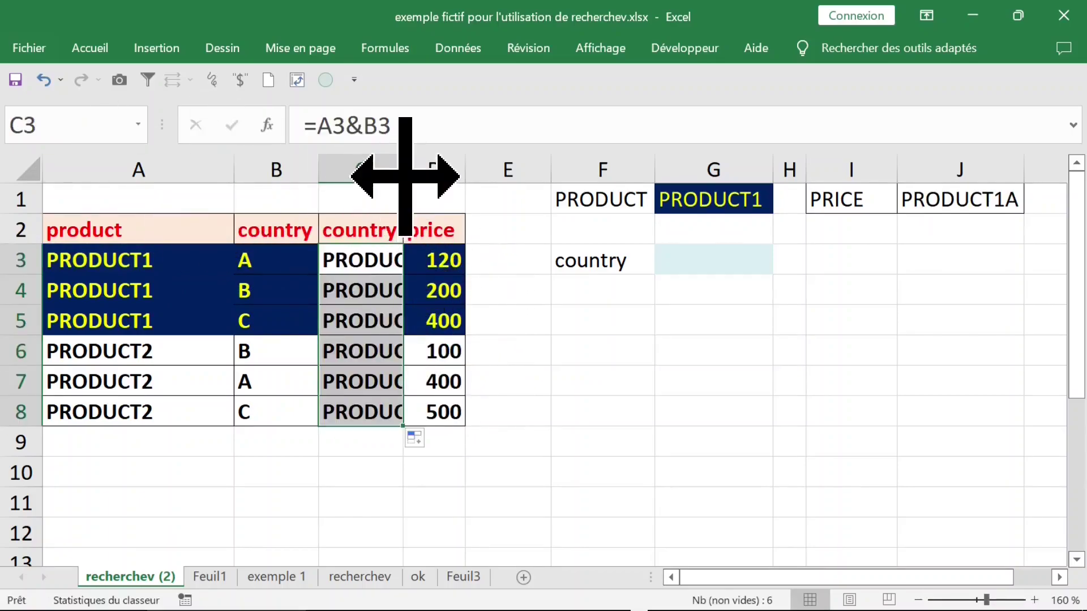
Step: Fit column A to its contents and widen column C to show the combined product and country keys
{"action": "double_click", "coordinate": [234, 170]}
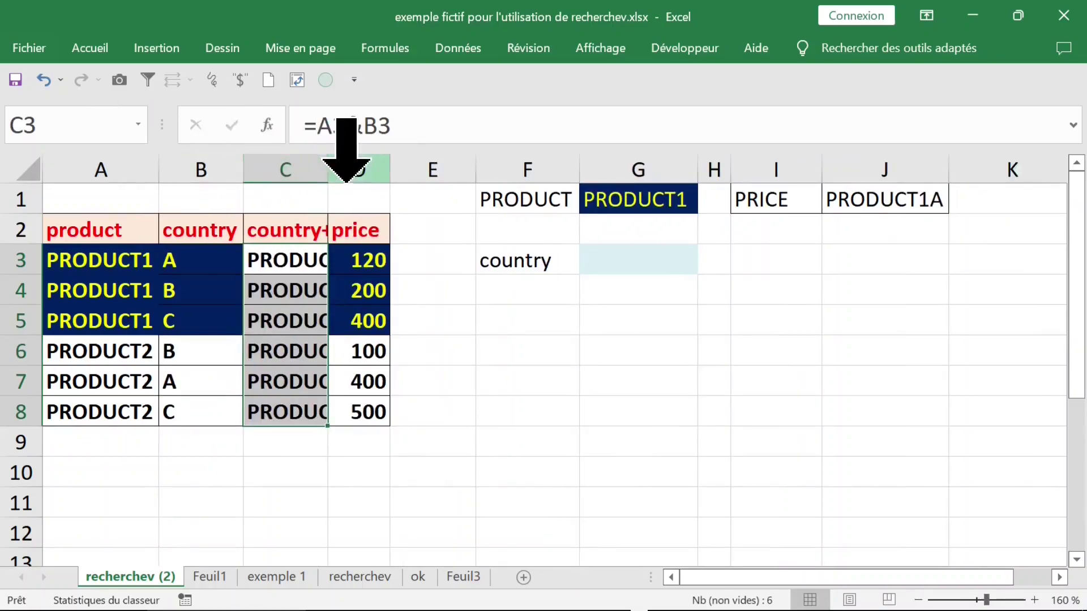
{"action": "left_click_drag", "start_coordinate": [327, 177], "coordinate": [371, 180]}
{"action": "left_click", "coordinate": [411, 263]}
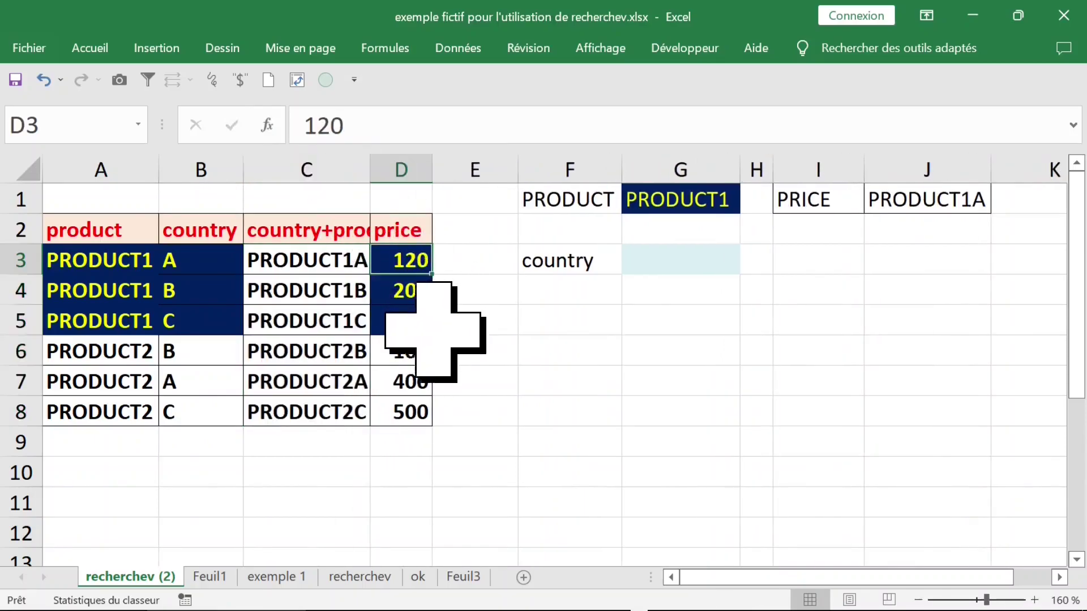
{"action": "left_click", "coordinate": [411, 318]}
Step: Switch the product in G1 to PRODUCT2 and back to PRODUCT1
{"action": "left_click", "coordinate": [696, 201]}
{"action": "left_click", "coordinate": [748, 205]}
{"action": "left_click", "coordinate": [696, 248]}
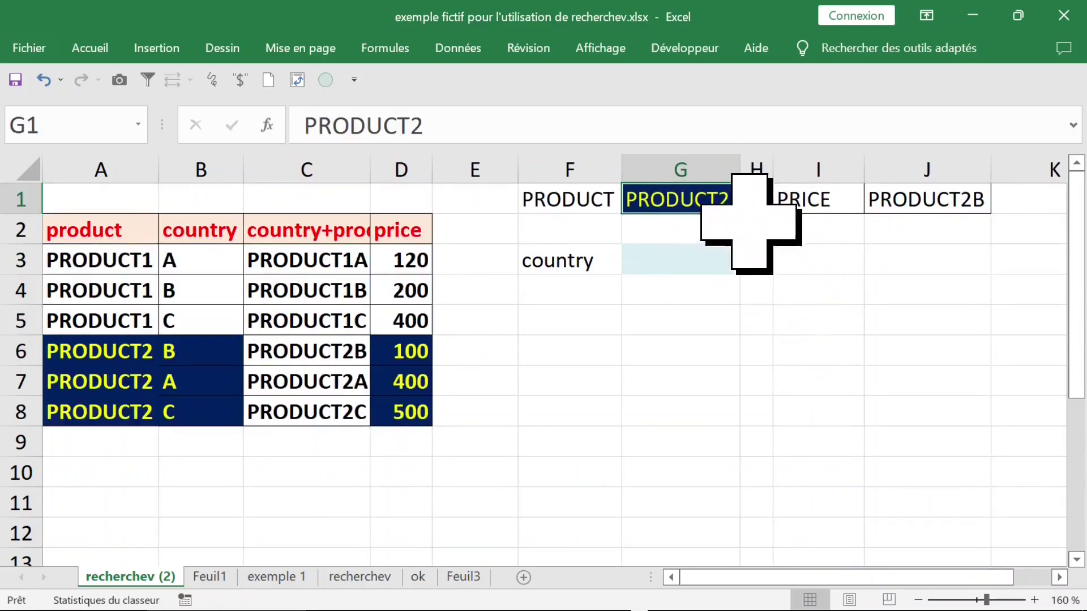
{"action": "left_click", "coordinate": [749, 204]}
{"action": "left_click", "coordinate": [707, 227]}
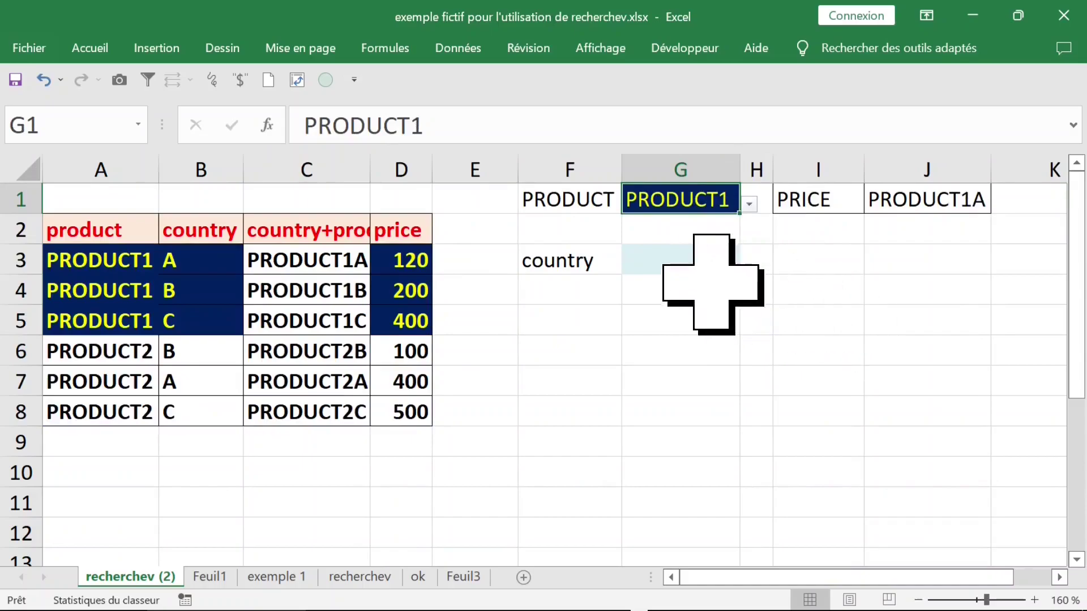
Step: Enter B as the country criterion in G3
{"action": "left_click", "coordinate": [725, 265]}
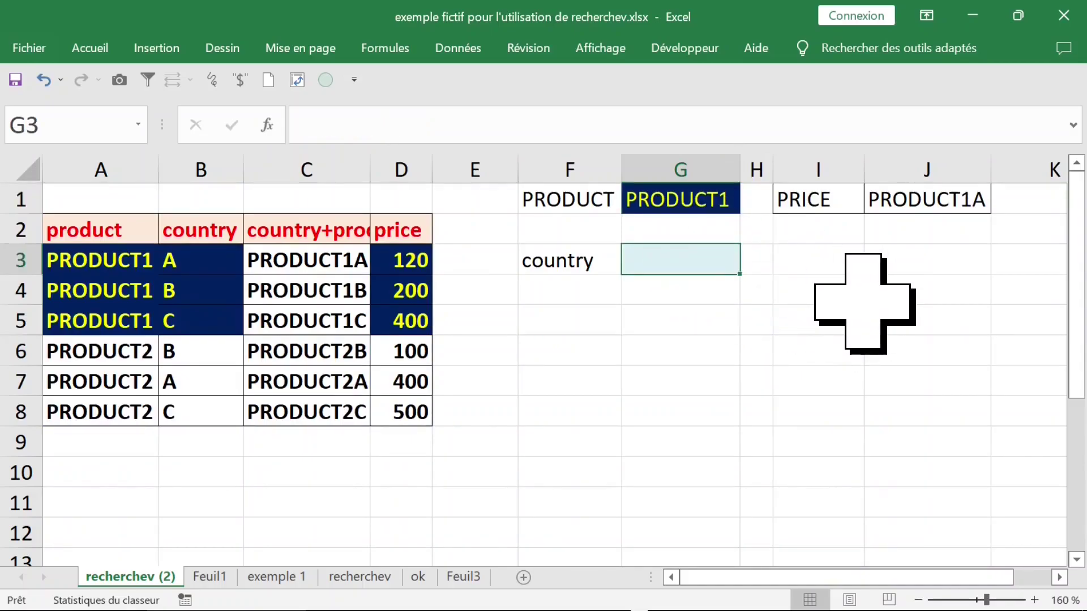
{"action": "type", "text": "B"}
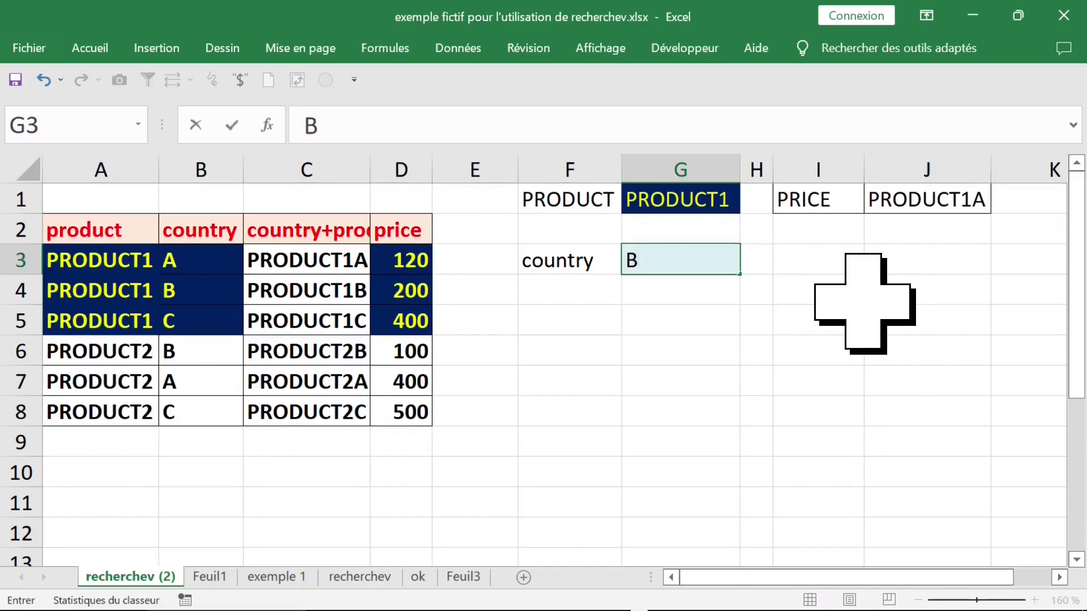
{"action": "left_click", "coordinate": [791, 317]}
{"action": "left_click", "coordinate": [674, 261]}
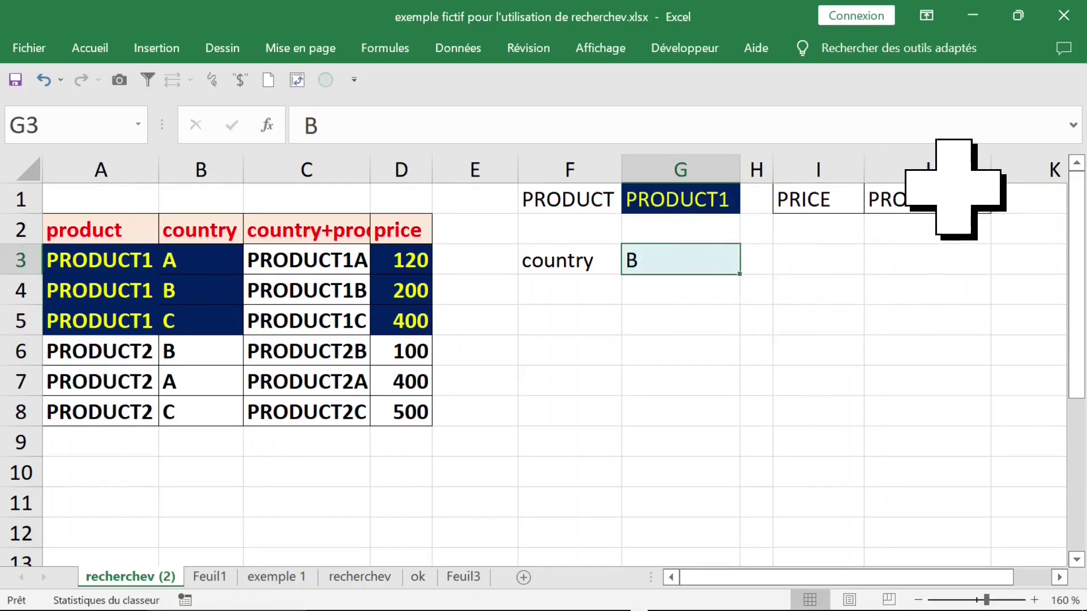
Step: Rewrite the price formula in J1 as =RECHERCHEV(G1&G3;$C$3:$D$8;2;0)
{"action": "left_click", "coordinate": [952, 199]}
{"action": "double_click", "coordinate": [937, 200]}
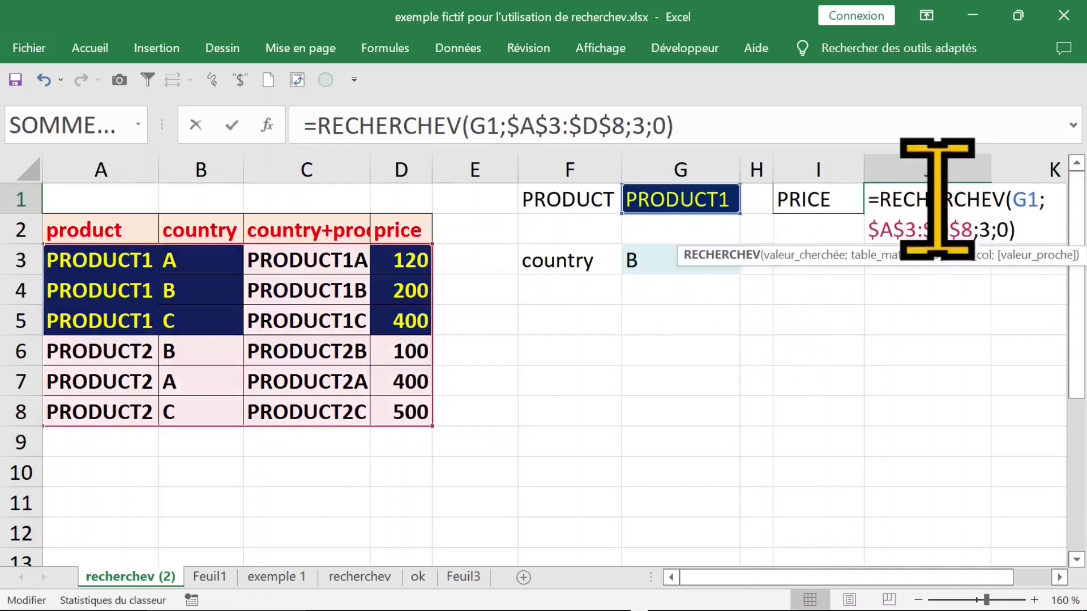
{"action": "left_click_drag", "start_coordinate": [470, 125], "coordinate": [687, 109]}
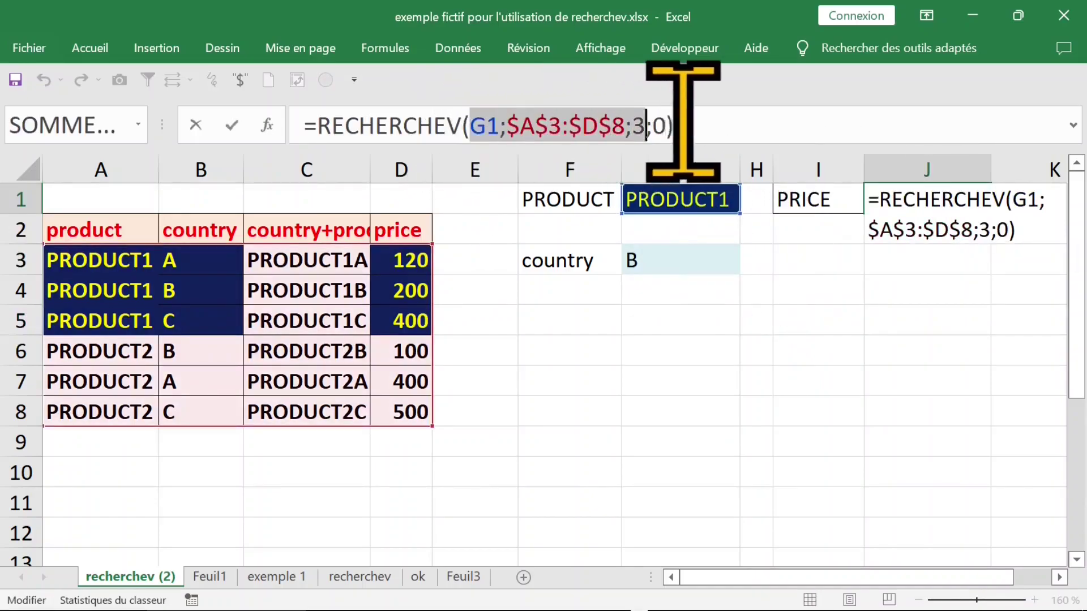
{"action": "key", "text": "BackSpace"}
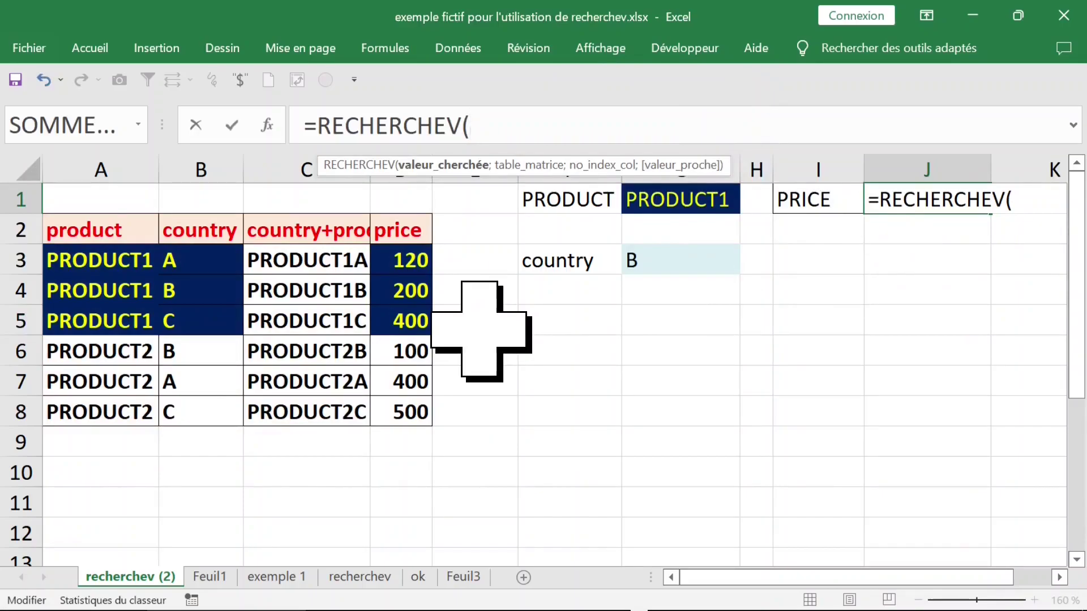
{"action": "left_click", "coordinate": [694, 197]}
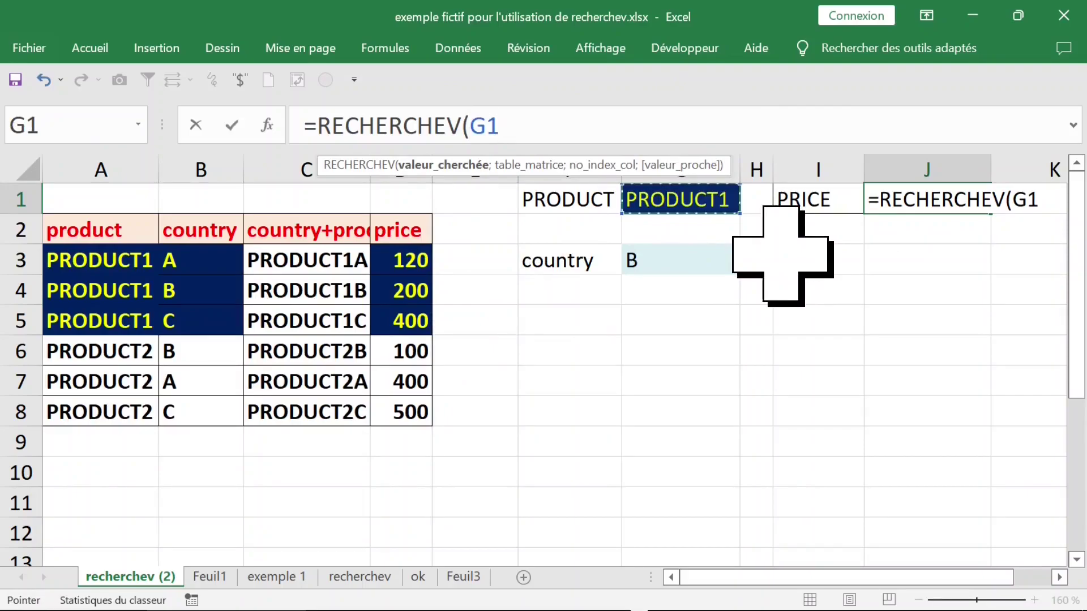
{"action": "left_click", "coordinate": [687, 261]}
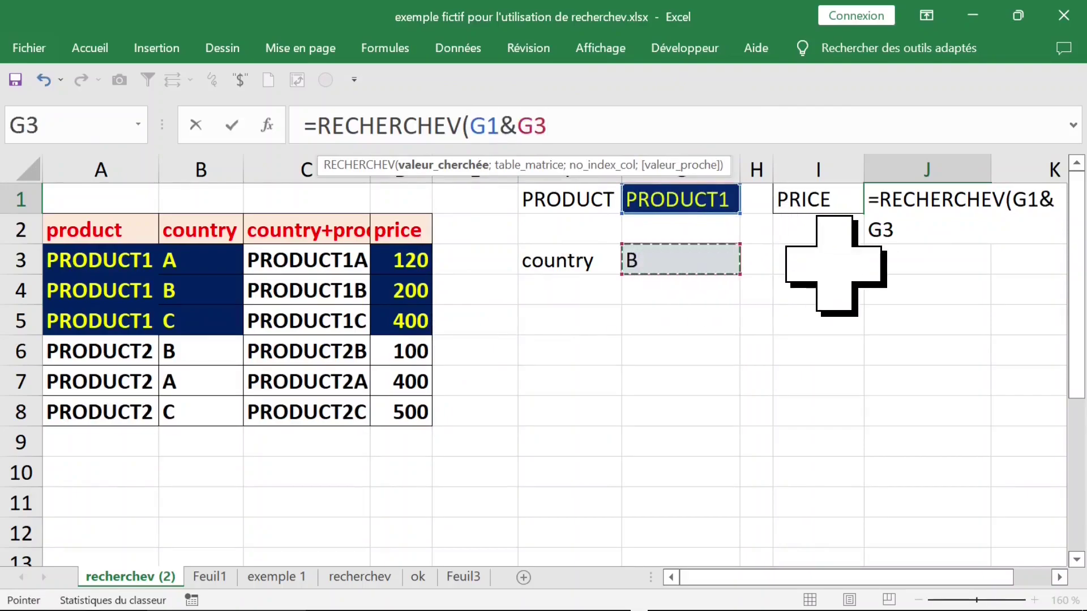
{"action": "type", "text": ";"}
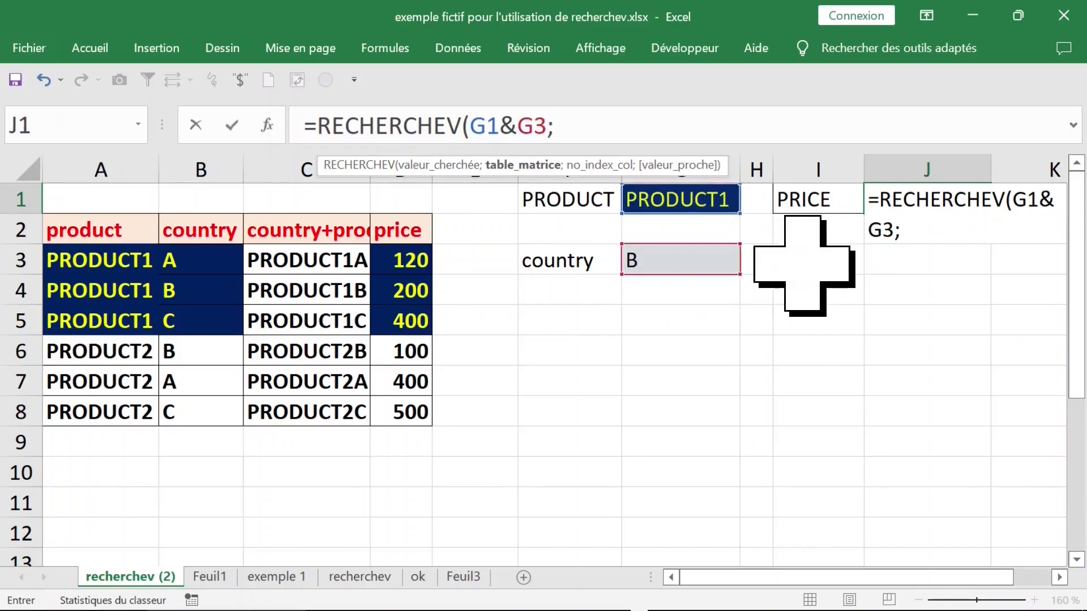
{"action": "left_click_drag", "start_coordinate": [285, 270], "coordinate": [412, 412]}
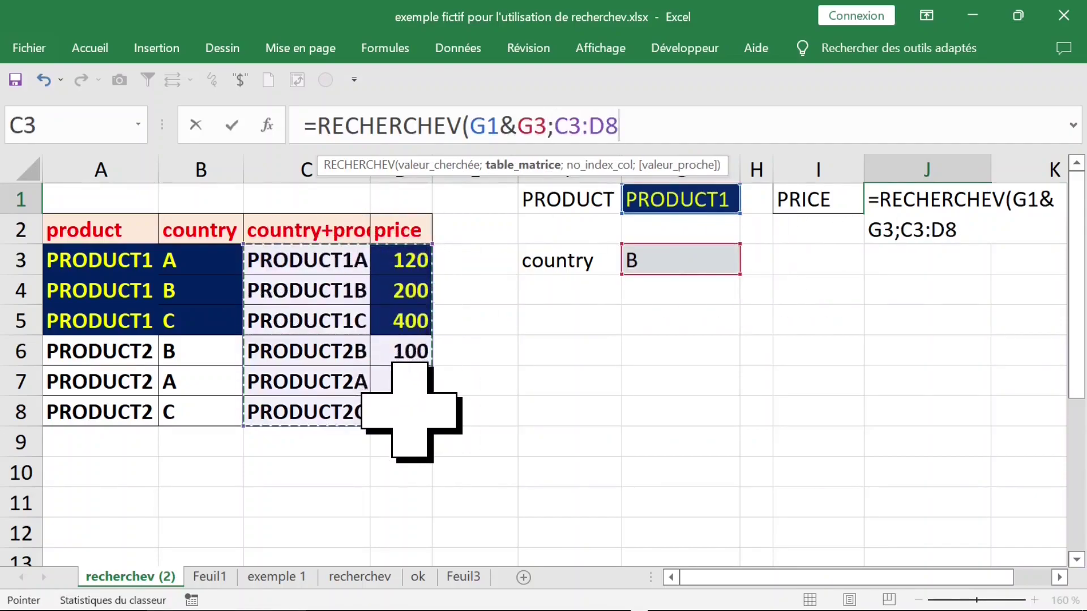
{"action": "key", "text": "F4"}
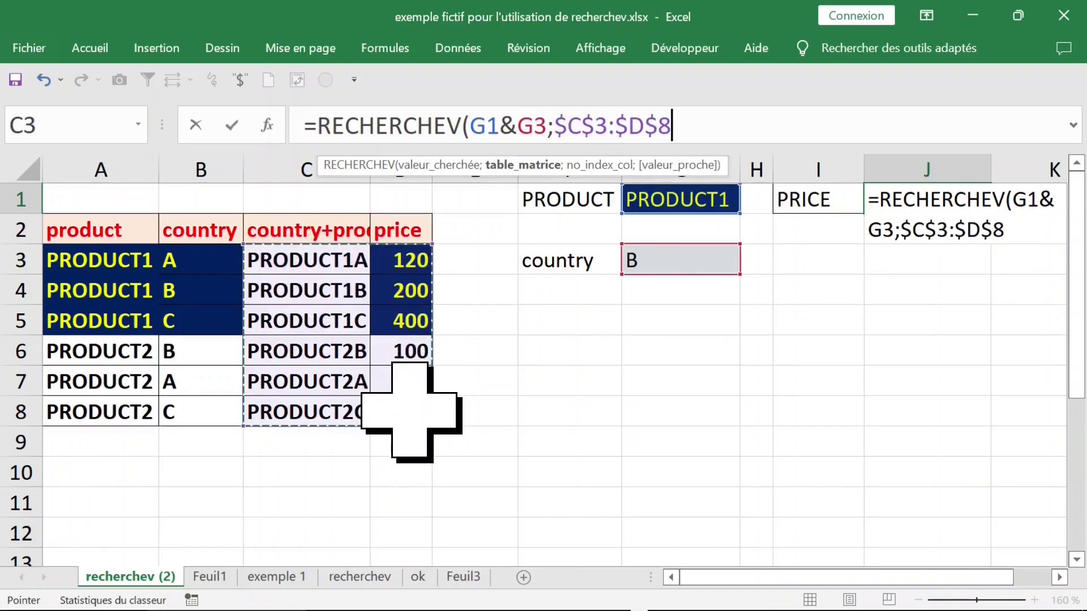
{"action": "type", "text": ";"}
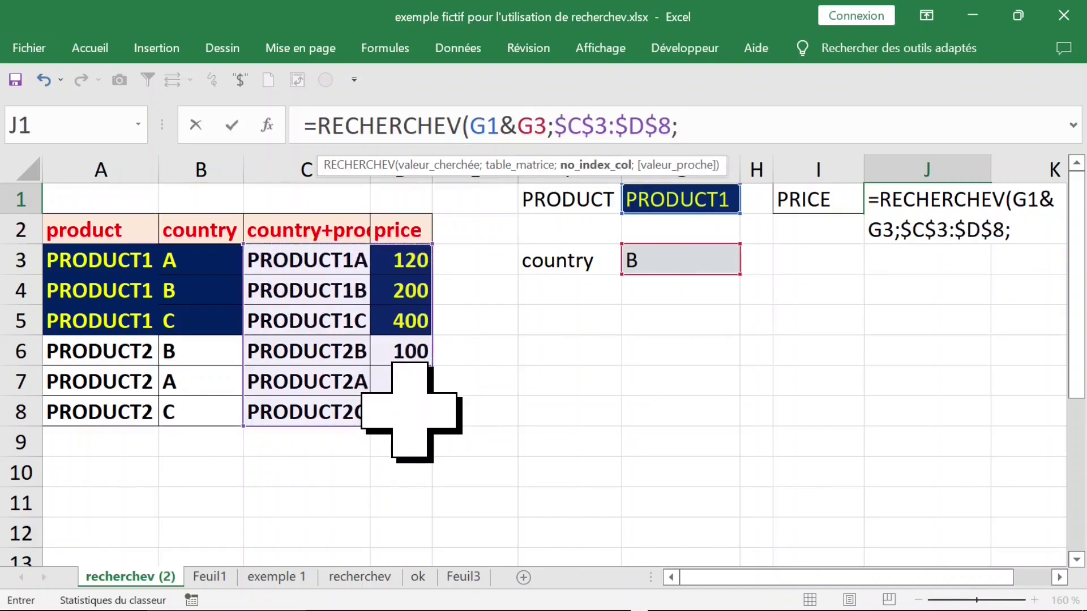
{"action": "type", "text": "2; 0)"}
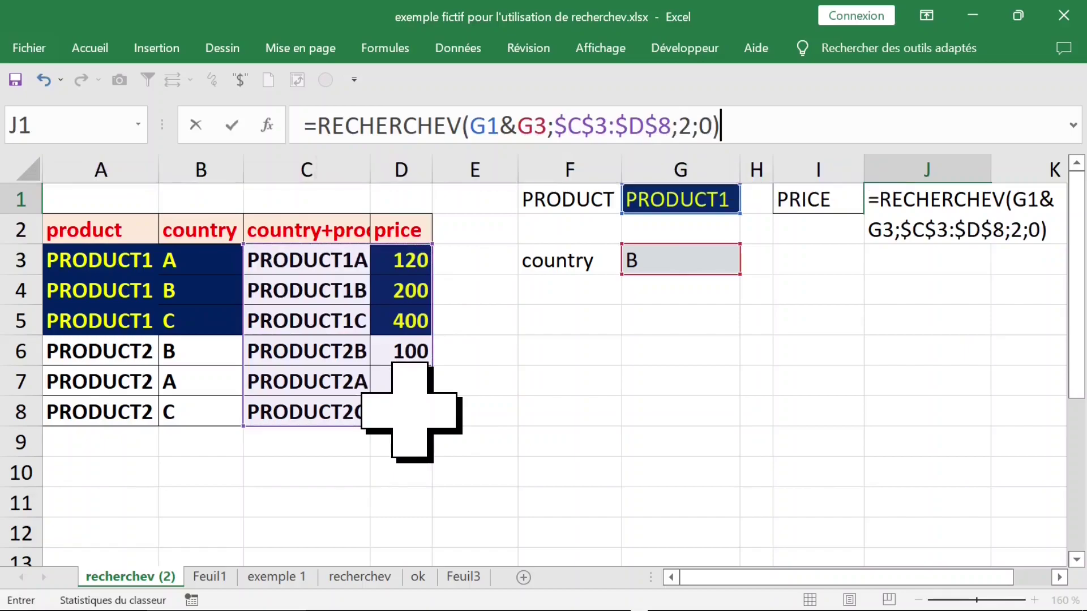
{"action": "key", "text": "Return"}
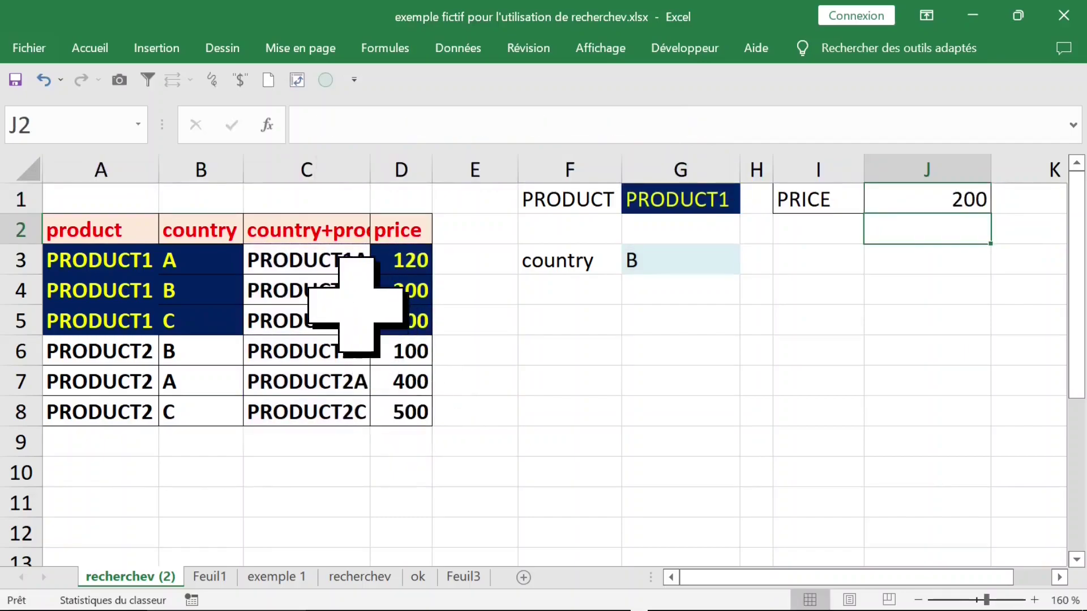
Step: Test the price lookup by setting the country criterion in G3 to a, followed by C
{"action": "left_click", "coordinate": [702, 267]}
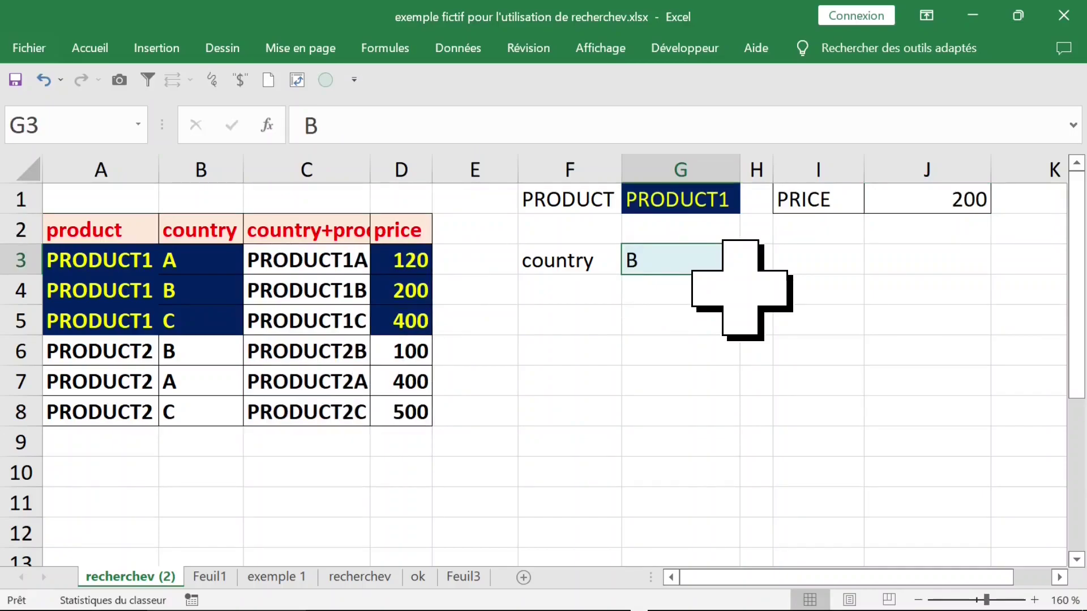
{"action": "type", "text": "a"}
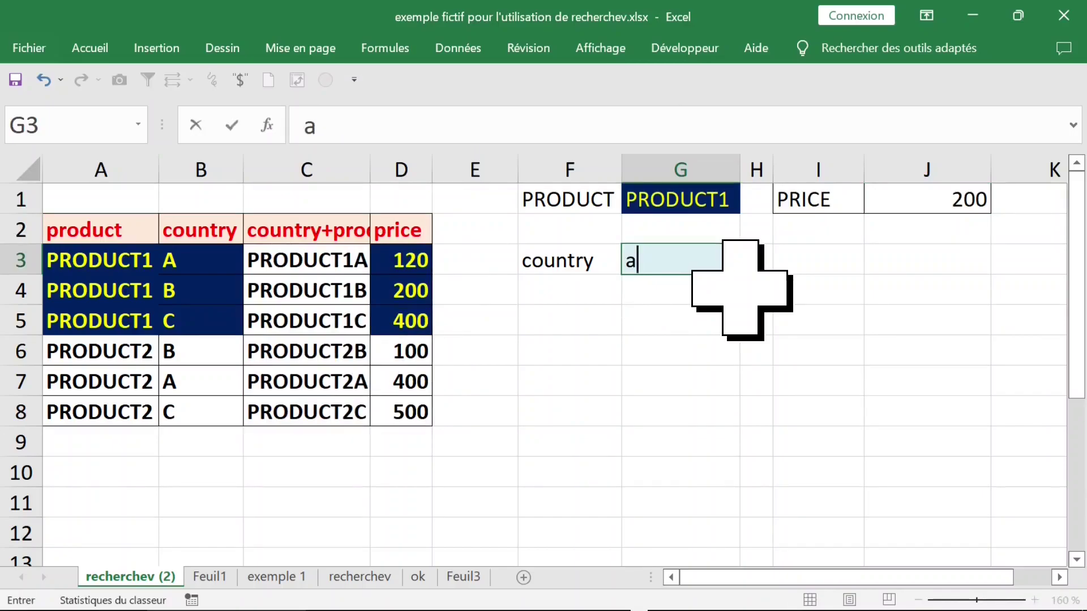
{"action": "key", "text": "Return"}
{"action": "left_click", "coordinate": [673, 265]}
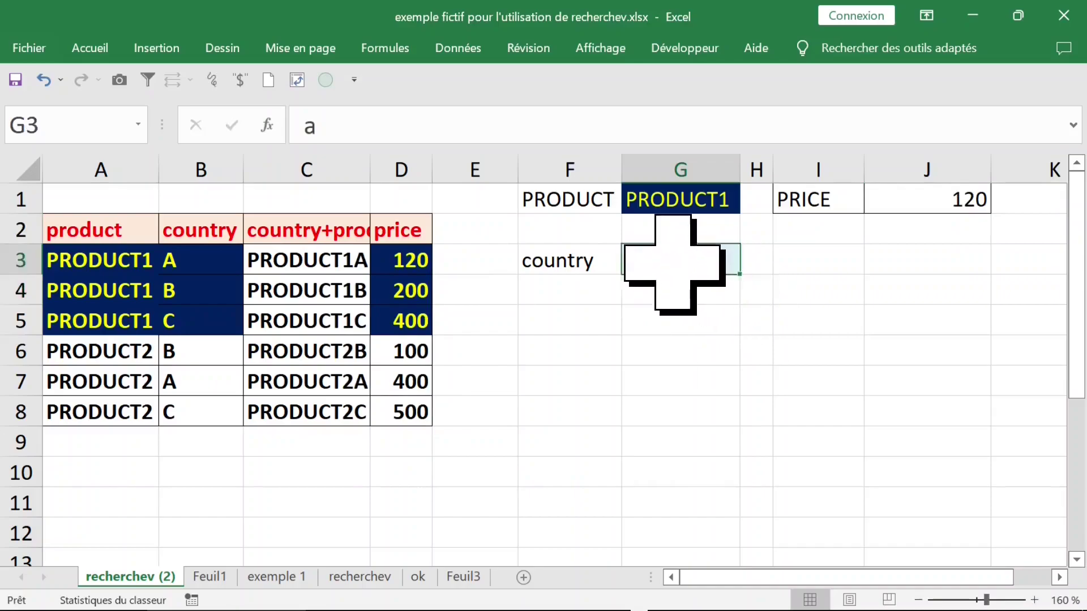
{"action": "key", "text": "Right"}
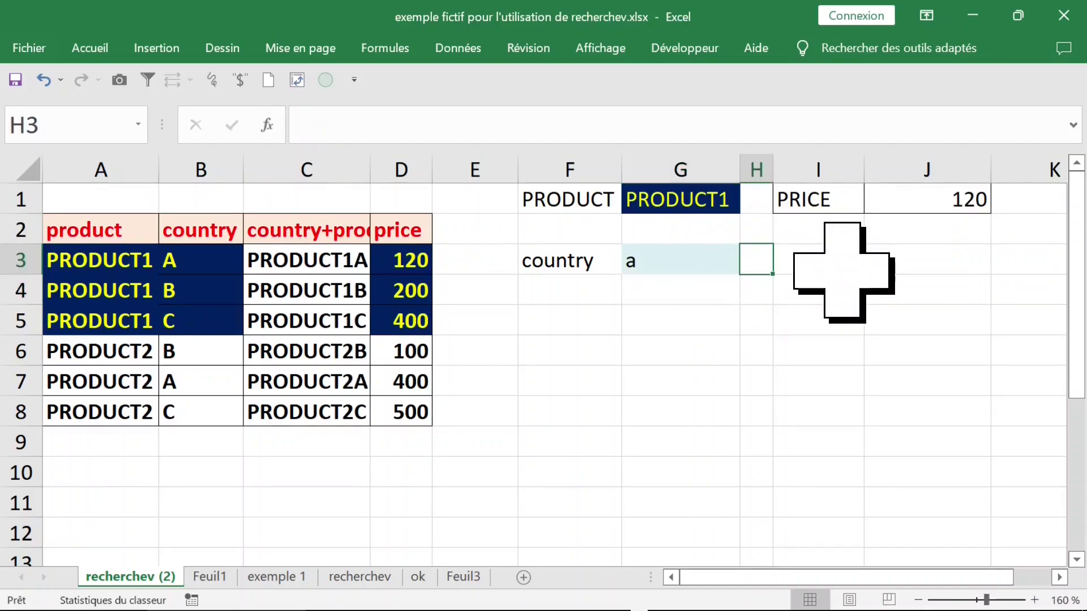
{"action": "key", "text": "Down"}
{"action": "key", "text": "Down"}
{"action": "left_click", "coordinate": [721, 266]}
{"action": "type", "text": "C"}
{"action": "key", "text": "Return"}
Step: Choose PRODUCT2 as the product in G1 and enter A as the country in G3
{"action": "left_click", "coordinate": [695, 201]}
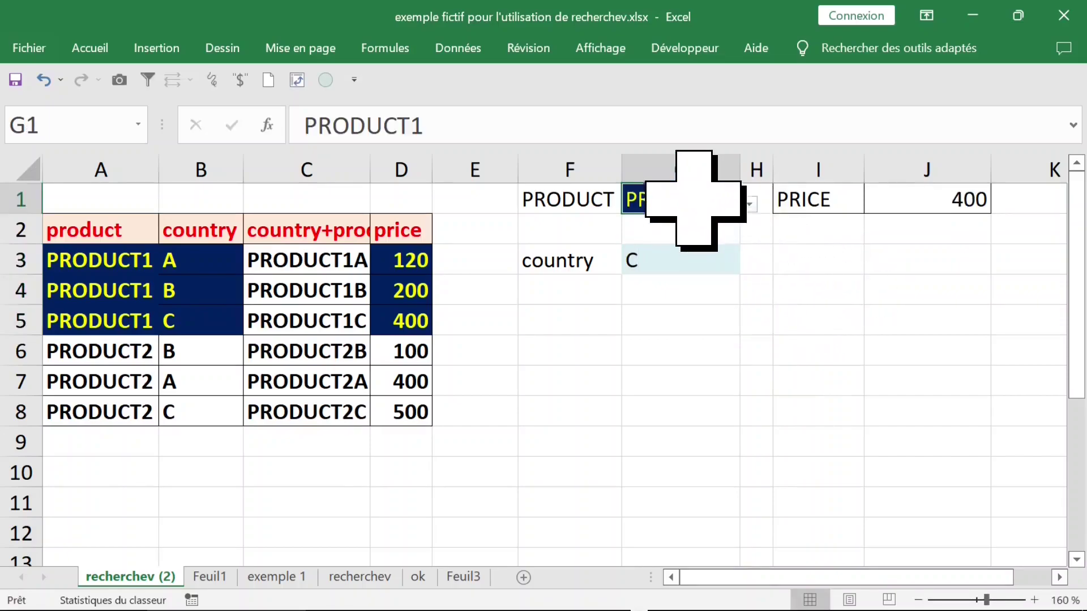
{"action": "left_click", "coordinate": [750, 204]}
{"action": "left_click", "coordinate": [699, 247]}
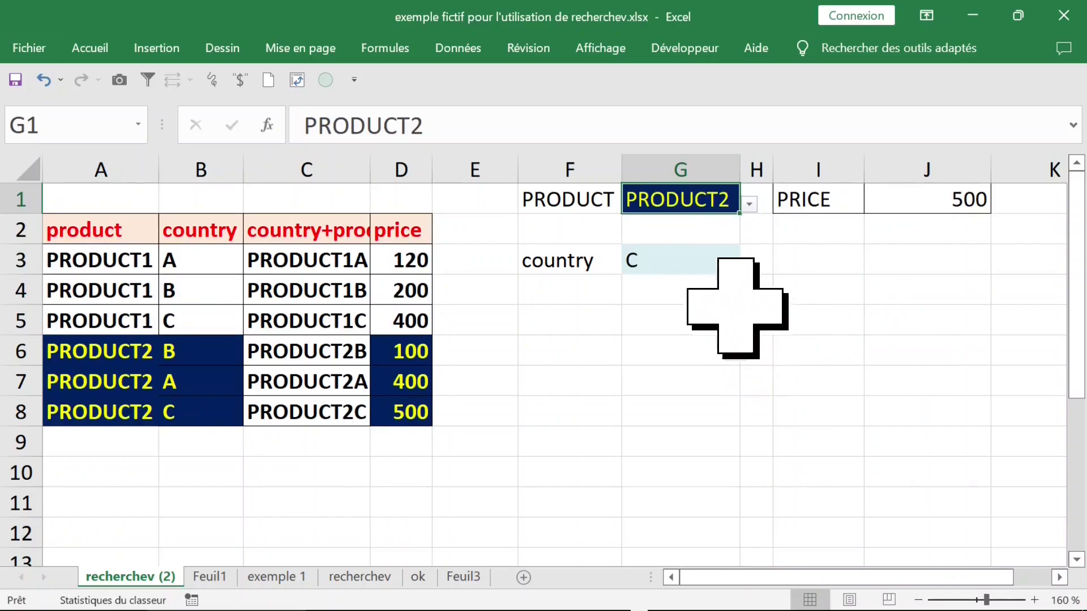
{"action": "left_click", "coordinate": [690, 267]}
{"action": "type", "text": "A"}
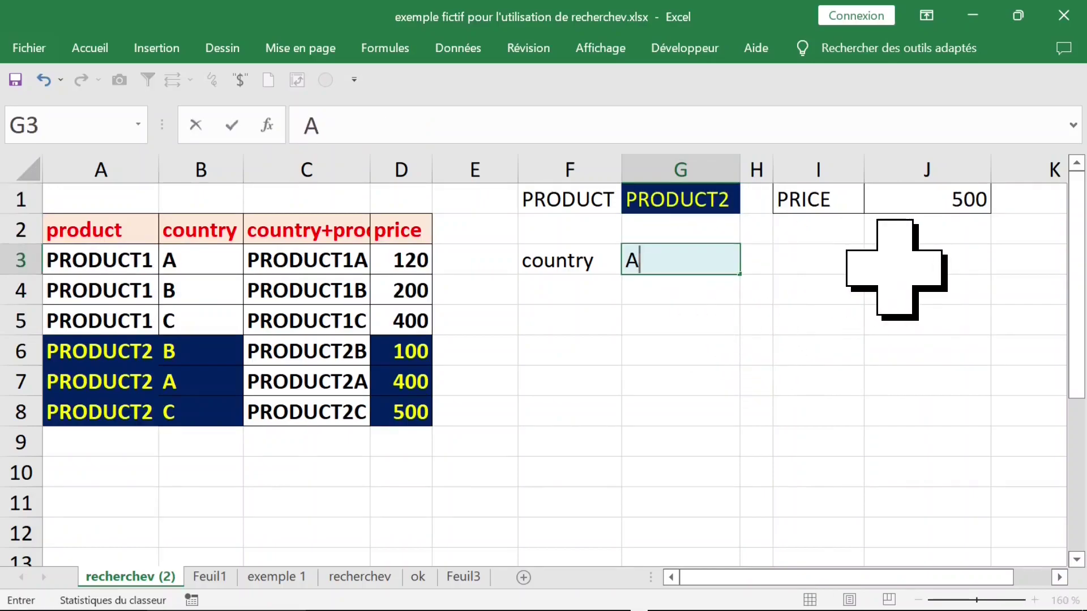
{"action": "key", "text": "Return"}
{"action": "left_click", "coordinate": [828, 260]}
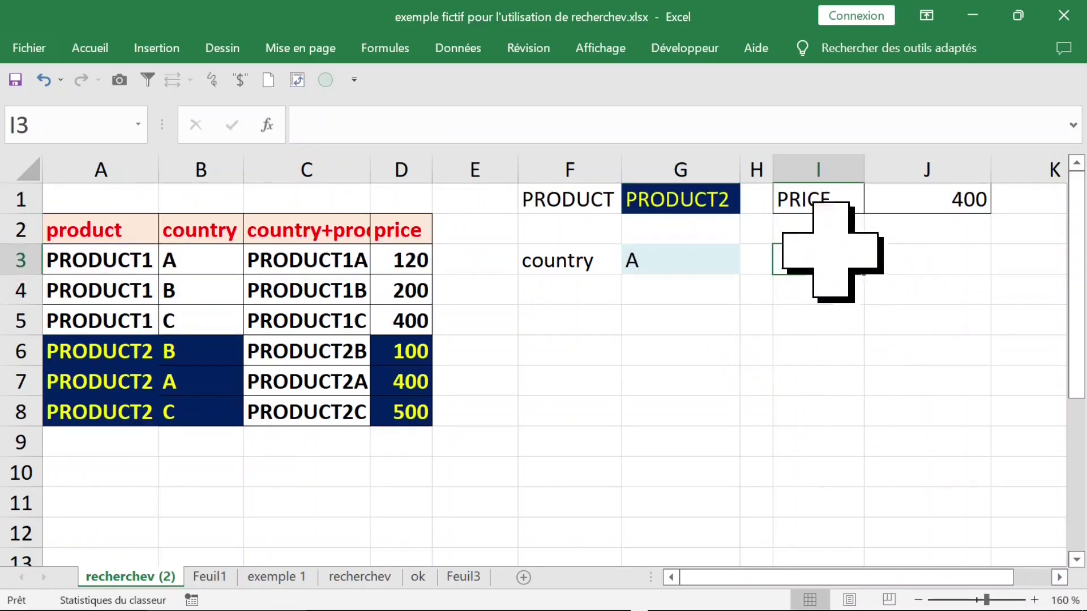
{"action": "left_click", "coordinate": [821, 229]}
Step: Fit column J to its contents and show the price formula's text in K1 with +FORMULETEXTE(J1)
{"action": "left_click", "coordinate": [986, 170]}
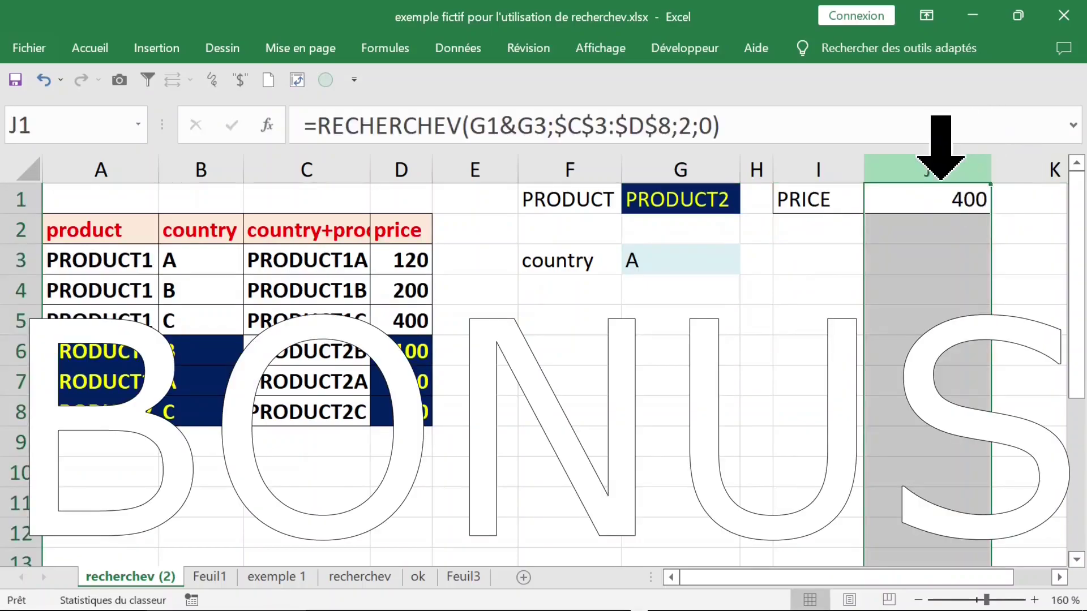
{"action": "double_click", "coordinate": [992, 170]}
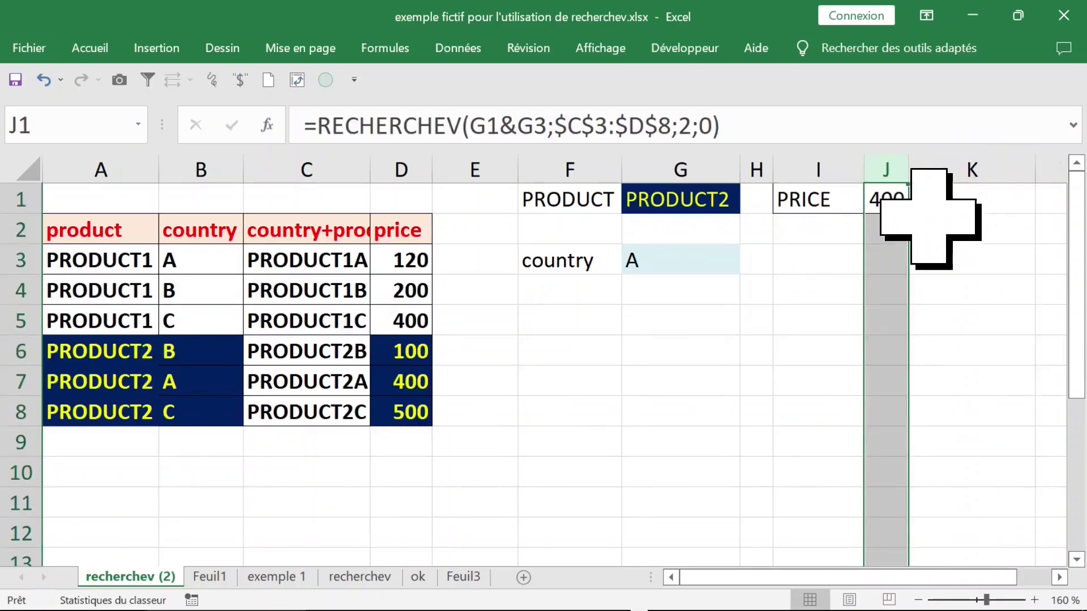
{"action": "left_click", "coordinate": [951, 210]}
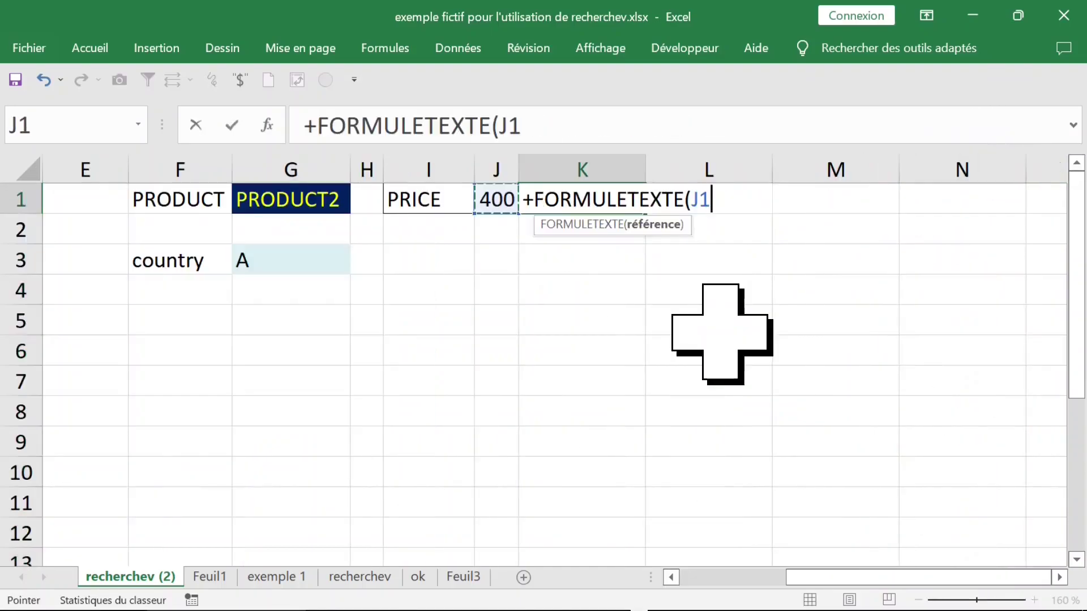
{"action": "key", "text": "Return"}
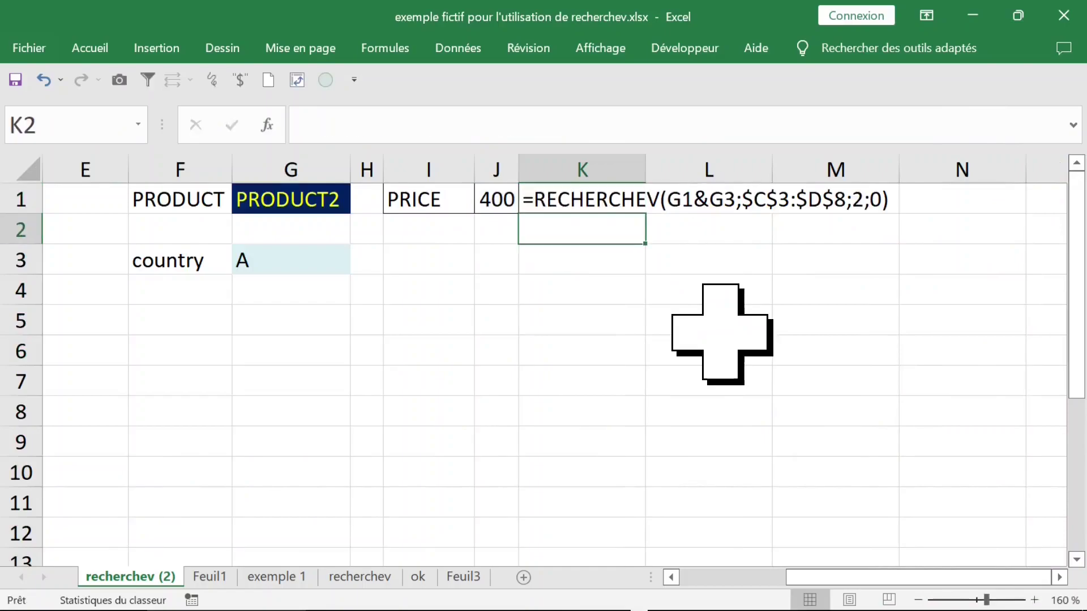
Step: Return to the start of the sheet and narrow the empty column E between the table and the criteria
{"action": "left_click", "coordinate": [495, 204]}
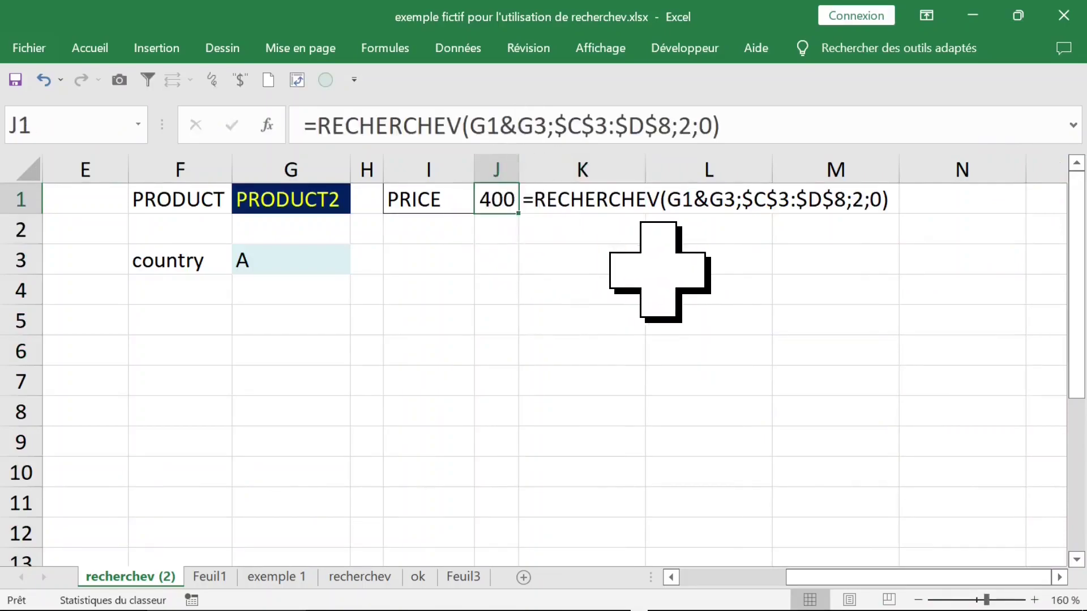
{"action": "key", "text": "Left"}
{"action": "key", "text": "Left"}
{"action": "key", "text": "Left"}
{"action": "key", "text": "Left"}
{"action": "key", "text": "Left"}
{"action": "key", "text": "Left"}
{"action": "key", "text": "Left"}
{"action": "key", "text": "Left"}
{"action": "key", "text": "Left"}
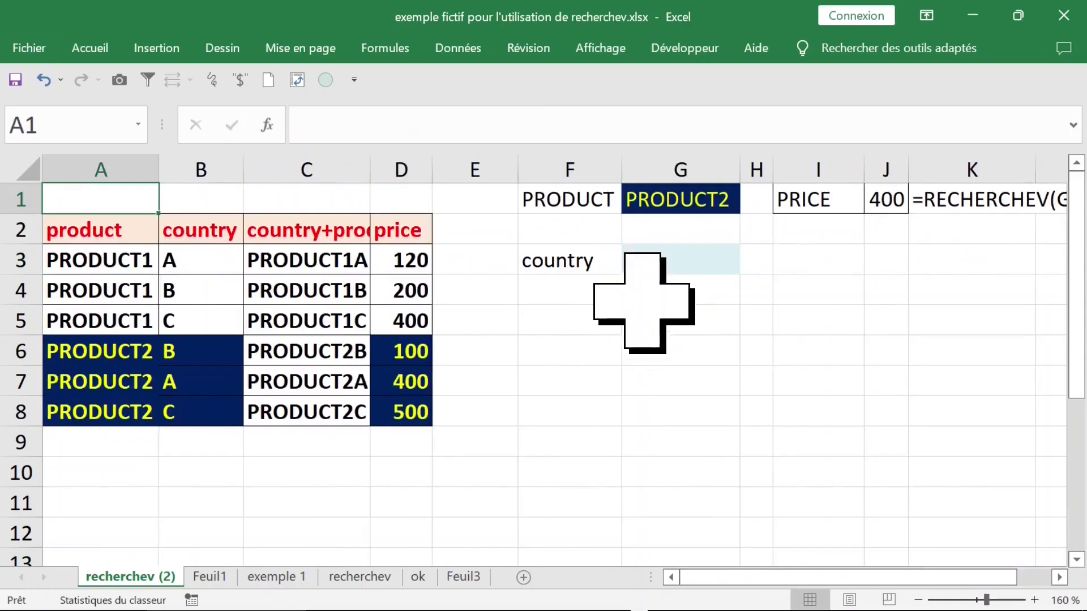
{"action": "left_click", "coordinate": [476, 169]}
{"action": "left_click_drag", "start_coordinate": [517, 169], "coordinate": [462, 171]}
Step: Examine the FORMULETEXTE formula in K1 and the references used by the RECHERCHEV formula in J1
{"action": "left_click", "coordinate": [916, 196]}
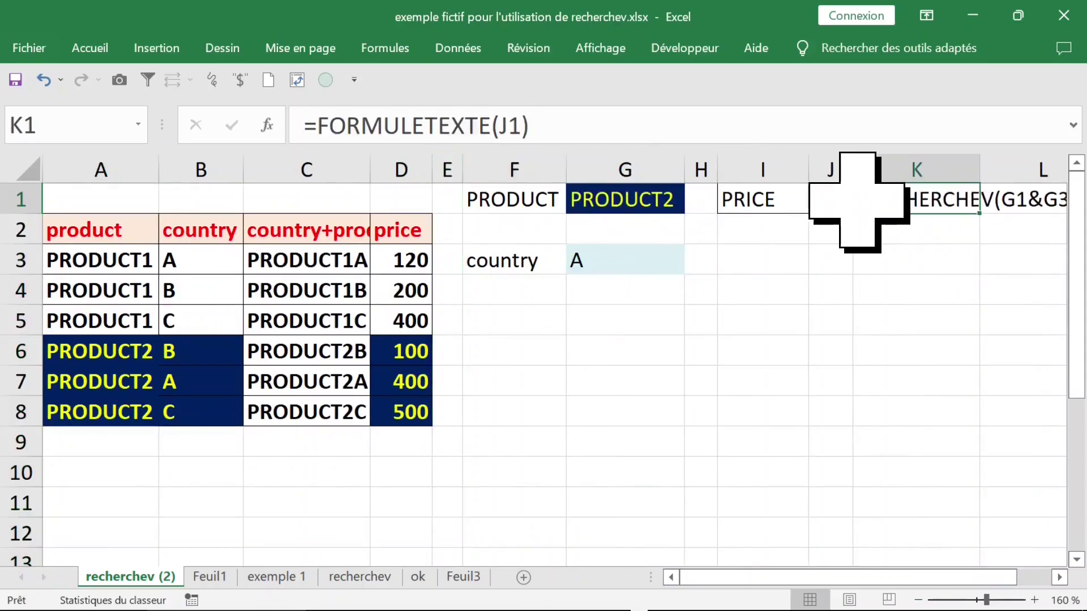
{"action": "left_click", "coordinate": [842, 198]}
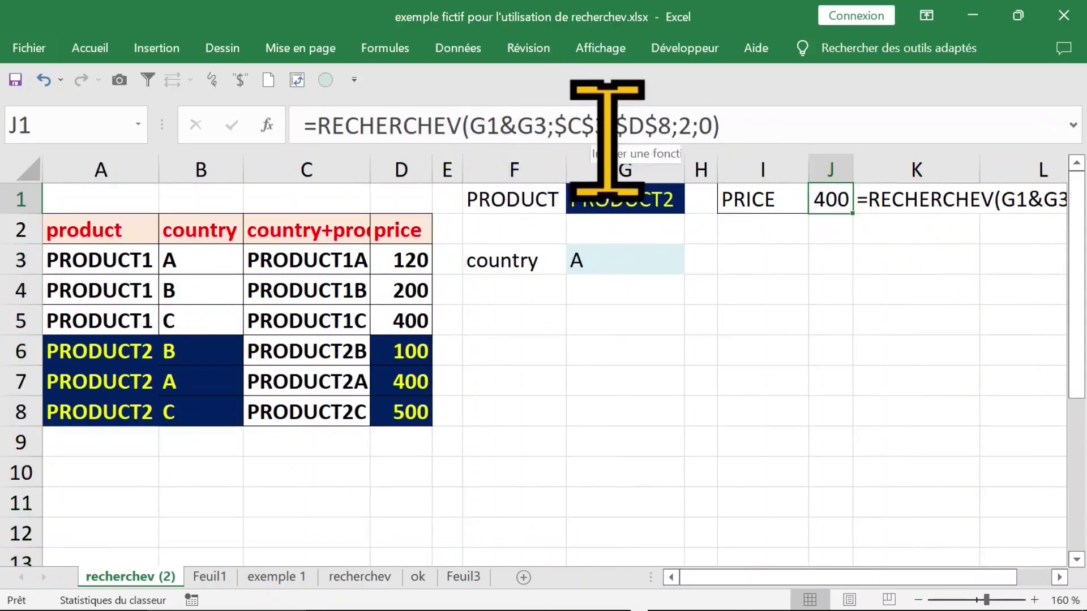
{"action": "left_click", "coordinate": [514, 126]}
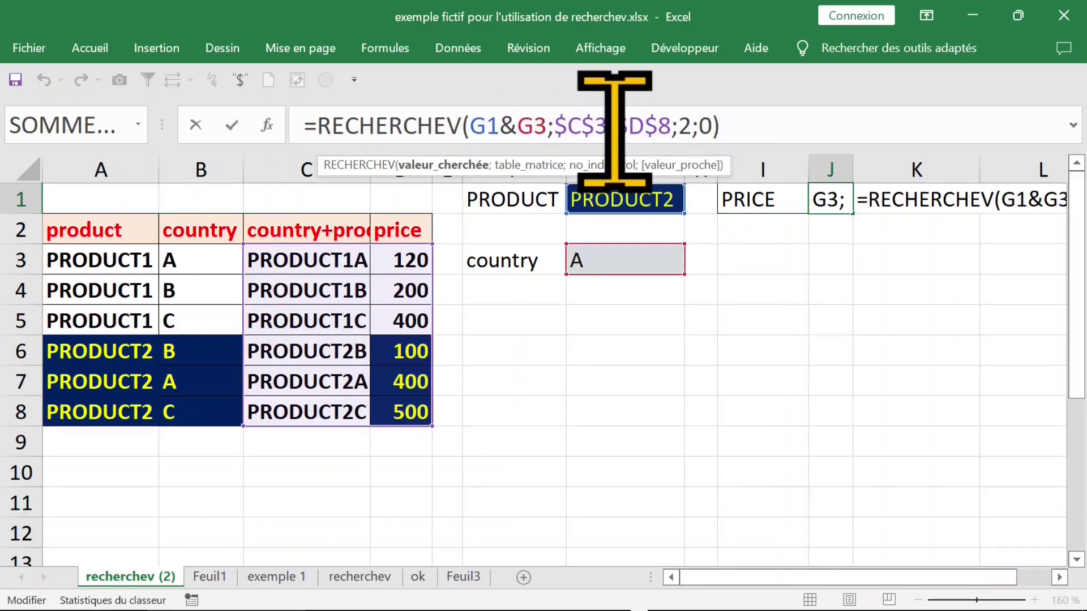
{"action": "key", "text": "ctrl+Return"}
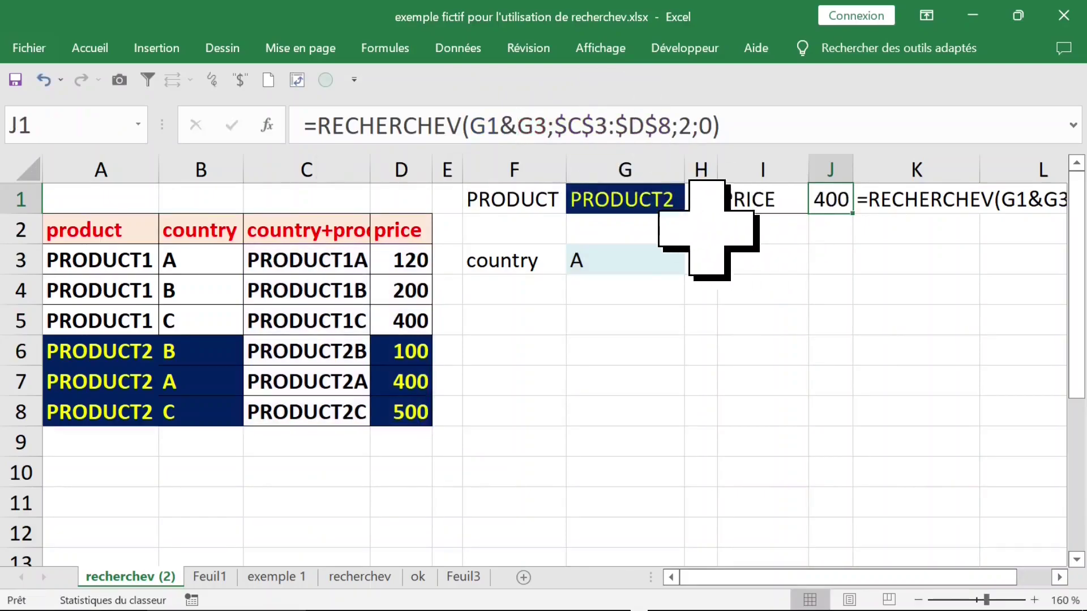
Step: Choose PRODUCT1 as the product in G1 and enter B as the country in G3
{"action": "left_click", "coordinate": [662, 199]}
{"action": "left_click", "coordinate": [698, 213]}
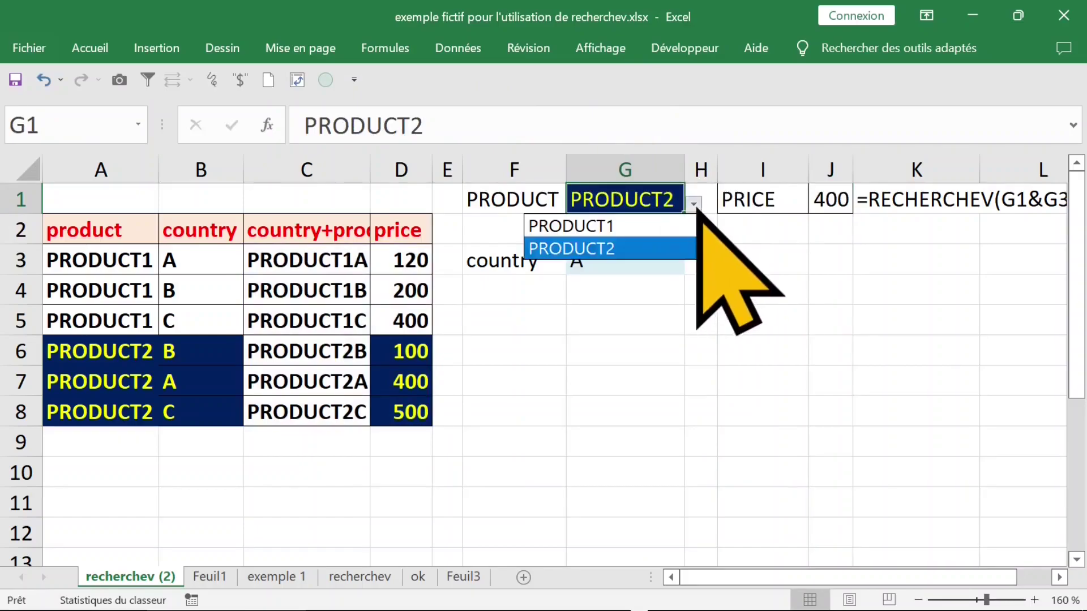
{"action": "left_click", "coordinate": [651, 224]}
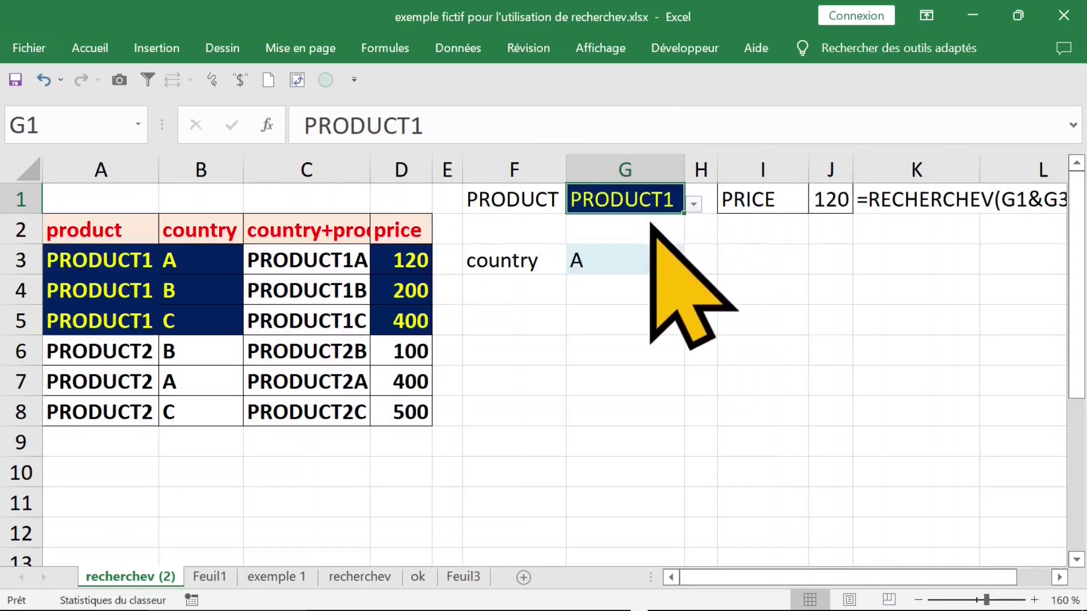
{"action": "left_click", "coordinate": [616, 267]}
{"action": "type", "text": "a"}
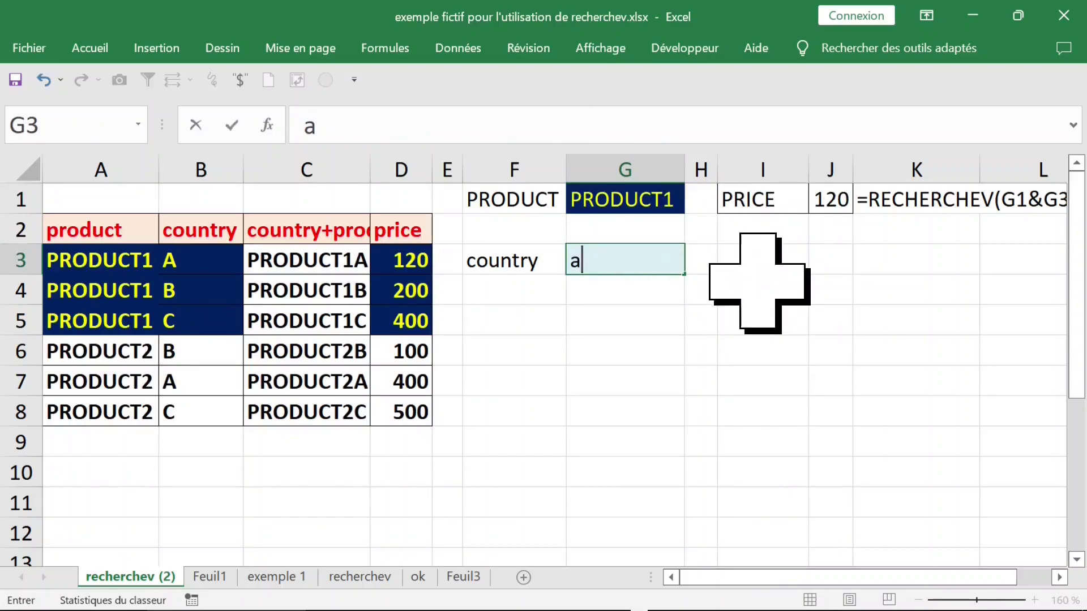
{"action": "key", "text": "Return"}
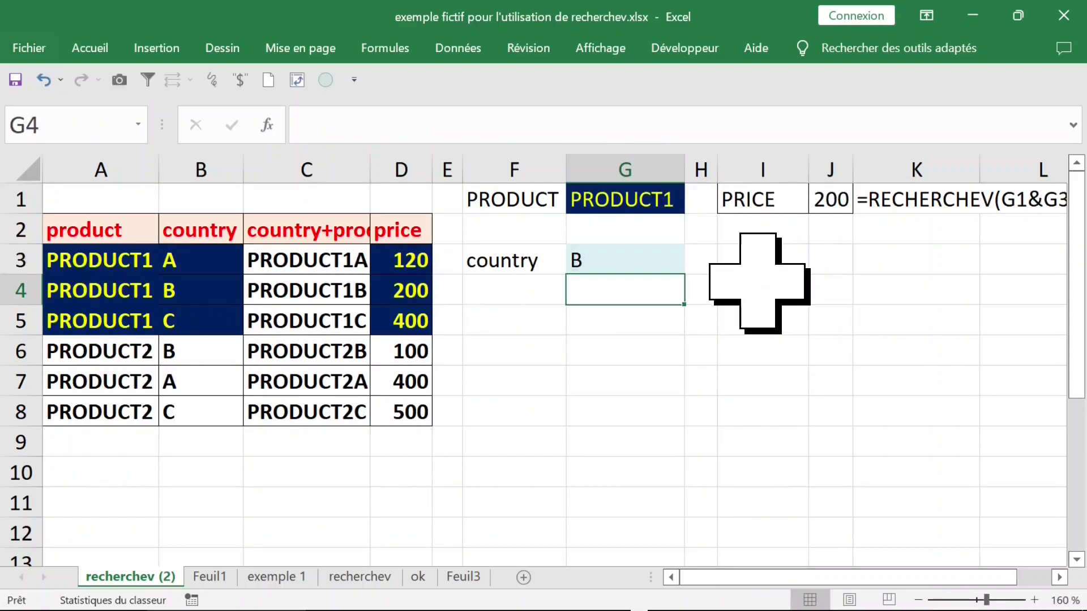
{"action": "left_click", "coordinate": [898, 207]}
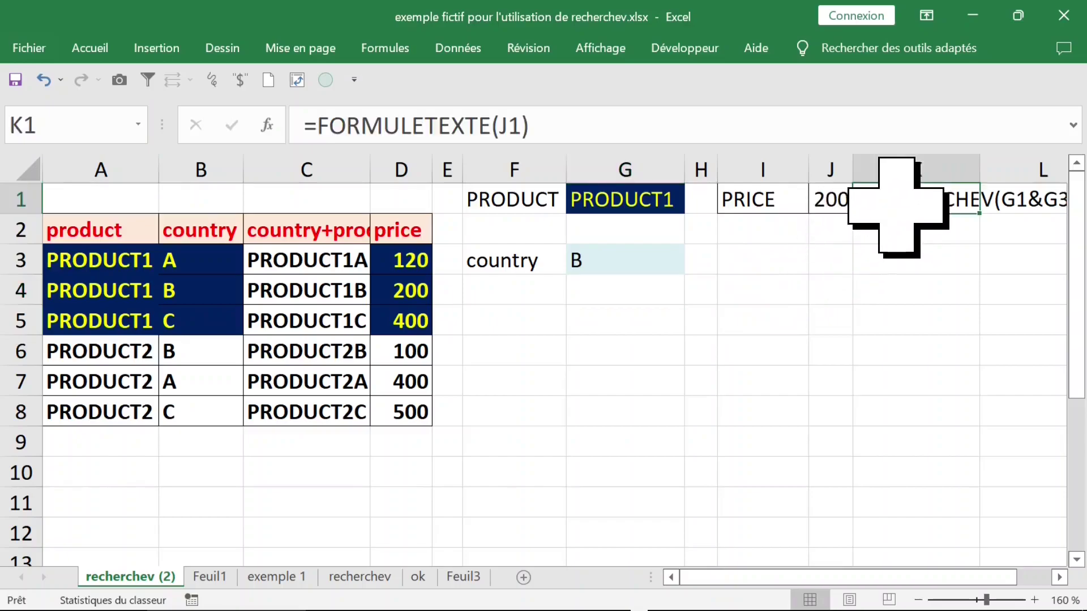
Step: Hide the product and country columns A and B
{"action": "left_click_drag", "start_coordinate": [210, 170], "coordinate": [114, 173]}
{"action": "right_click", "coordinate": [116, 175]}
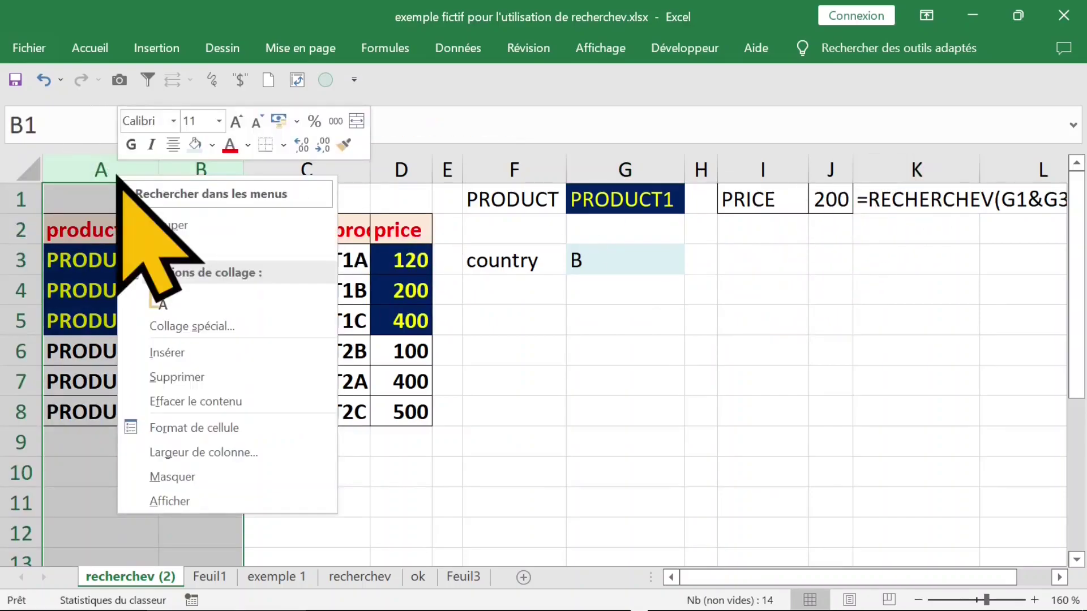
{"action": "left_click", "coordinate": [214, 477]}
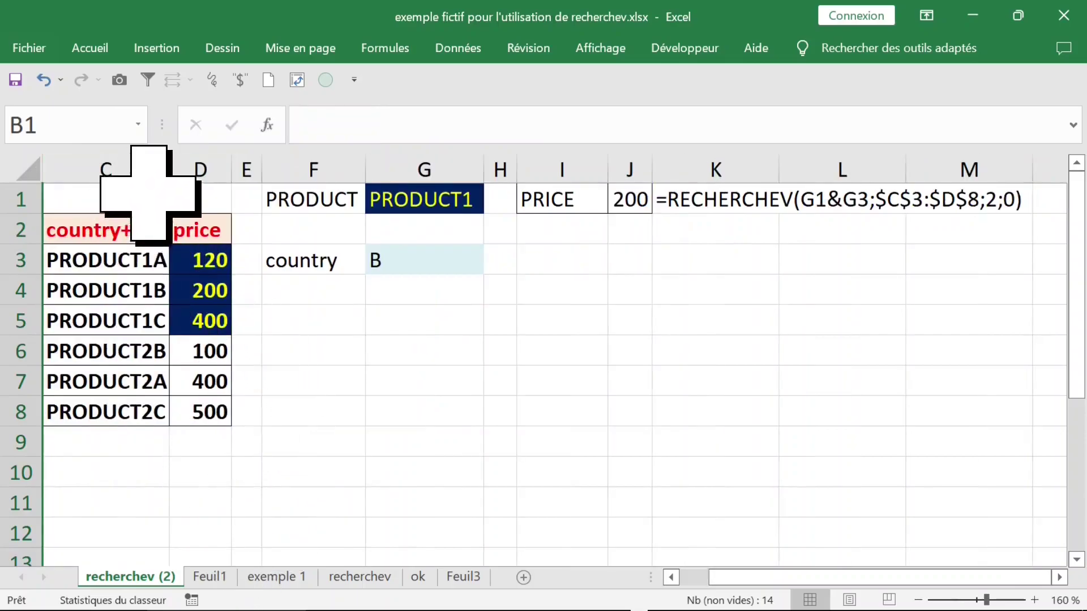
Step: Undo the hiding of columns A and B and the last country change in G3
{"action": "left_click", "coordinate": [107, 167]}
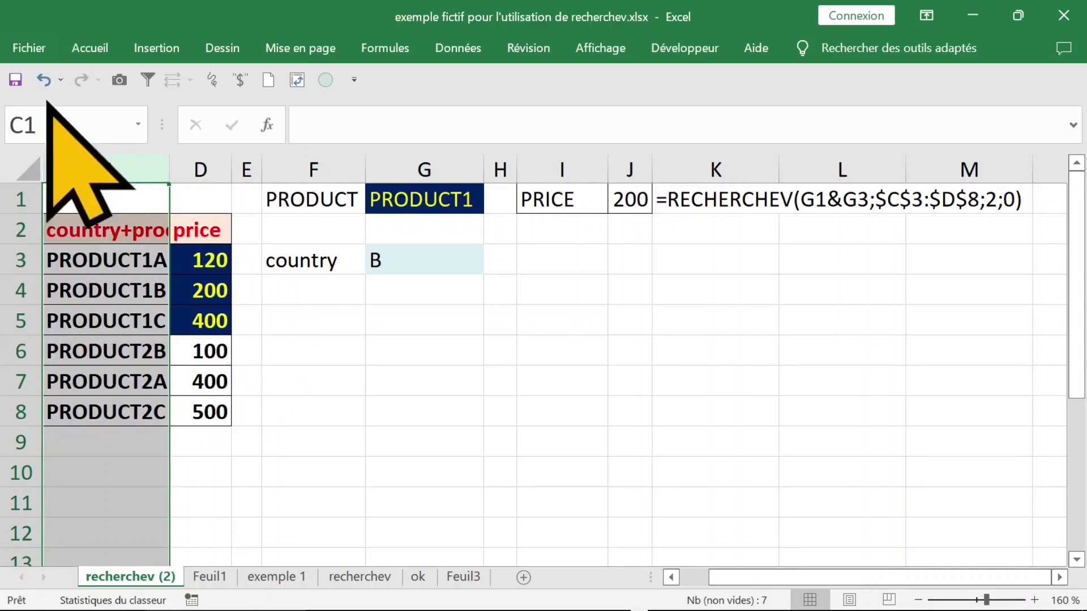
{"action": "left_click", "coordinate": [43, 81]}
{"action": "left_click", "coordinate": [44, 81]}
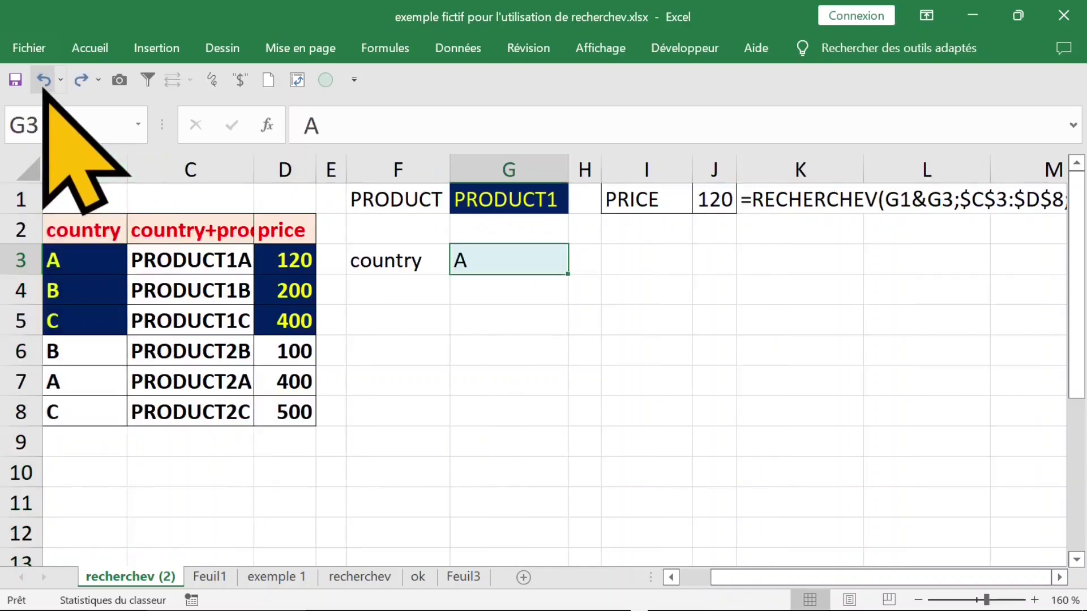
Step: Hide the combined country and product helper column C
{"action": "left_click", "coordinate": [190, 230]}
{"action": "key", "text": "Left"}
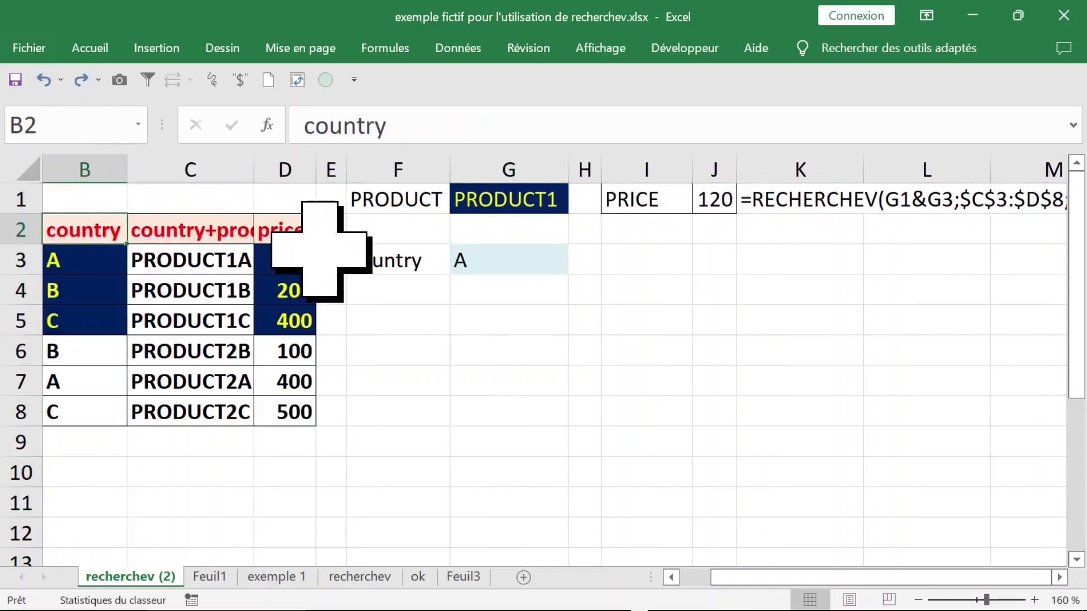
{"action": "key", "text": "Left"}
{"action": "right_click", "coordinate": [290, 170]}
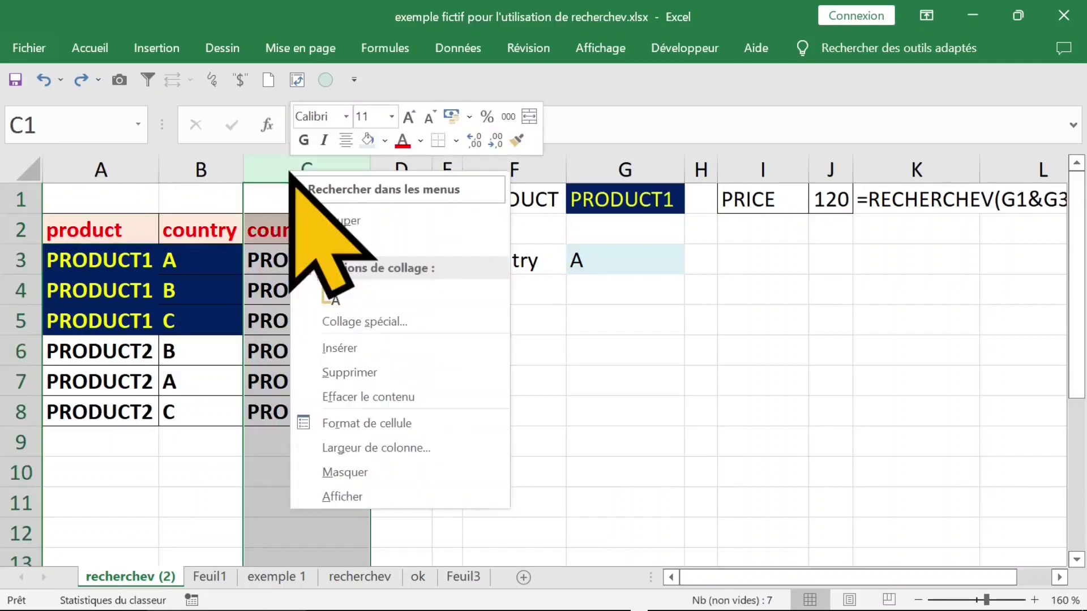
{"action": "left_click", "coordinate": [348, 472]}
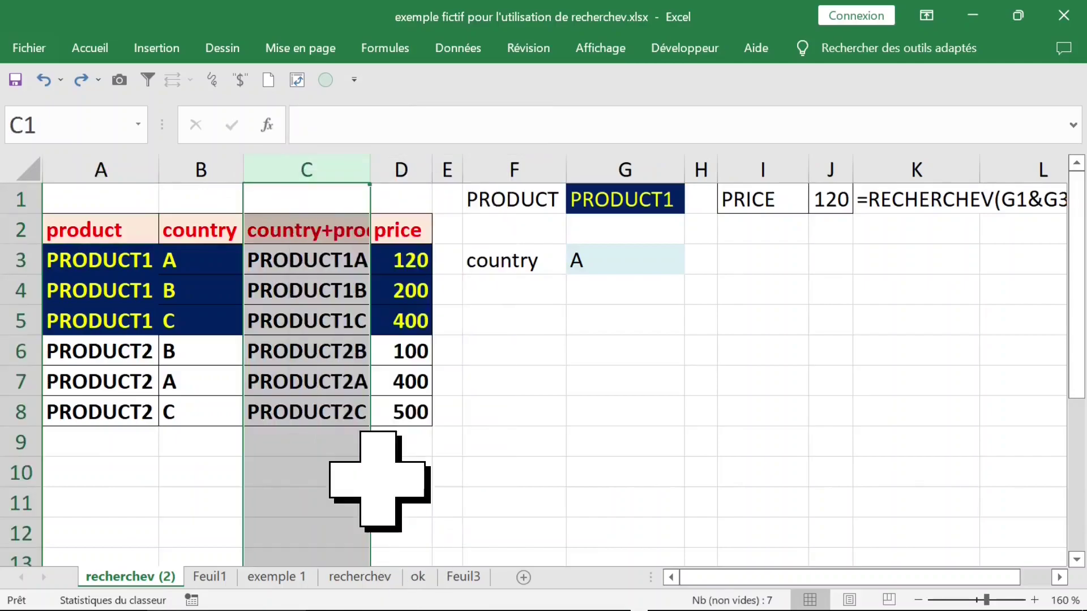
Step: Enter B as the country criterion in G3 and review the RECHERCHEV formula in J1
{"action": "left_click", "coordinate": [521, 262]}
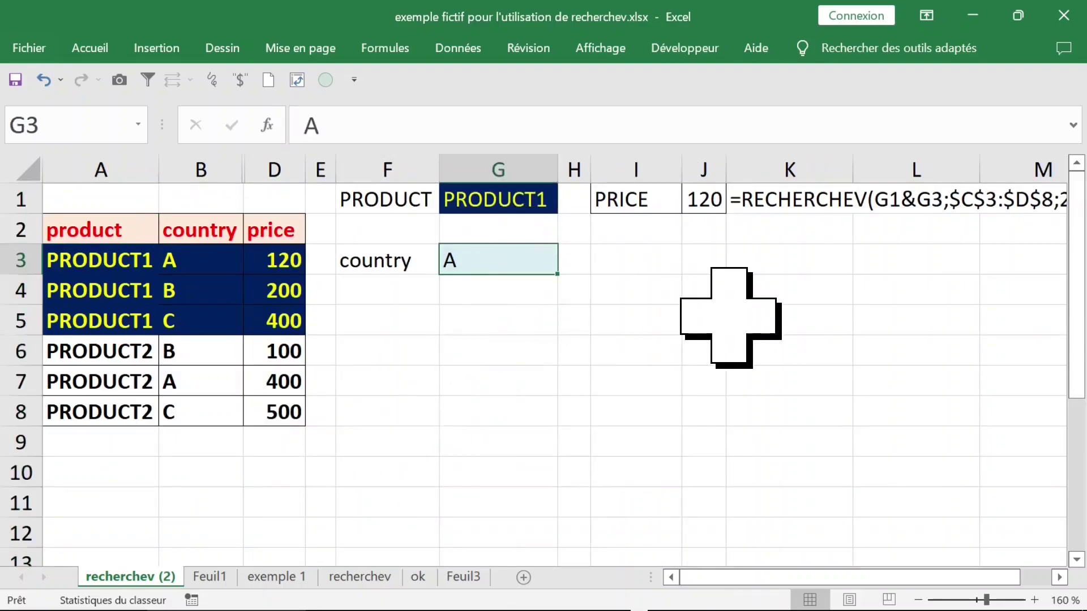
{"action": "type", "text": "B"}
{"action": "left_click", "coordinate": [704, 199]}
{"action": "left_click_drag", "start_coordinate": [315, 114], "coordinate": [765, 114]}
{"action": "key", "text": "Escape"}
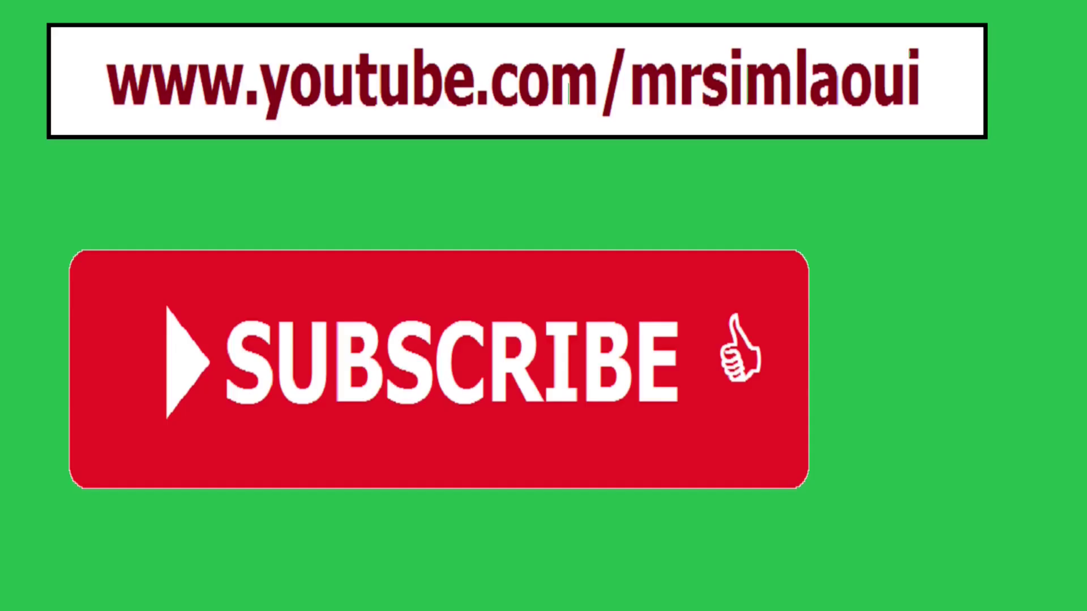